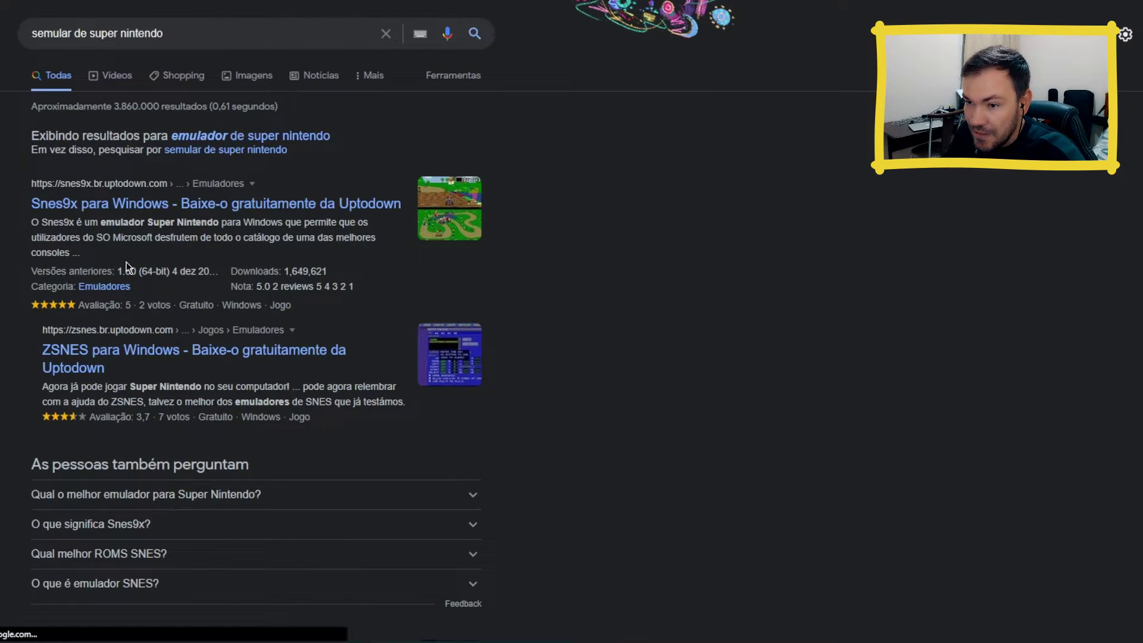
Open the Snes9x para Windows result on Uptodown and download its latest version, 1.61.
click(131, 204)
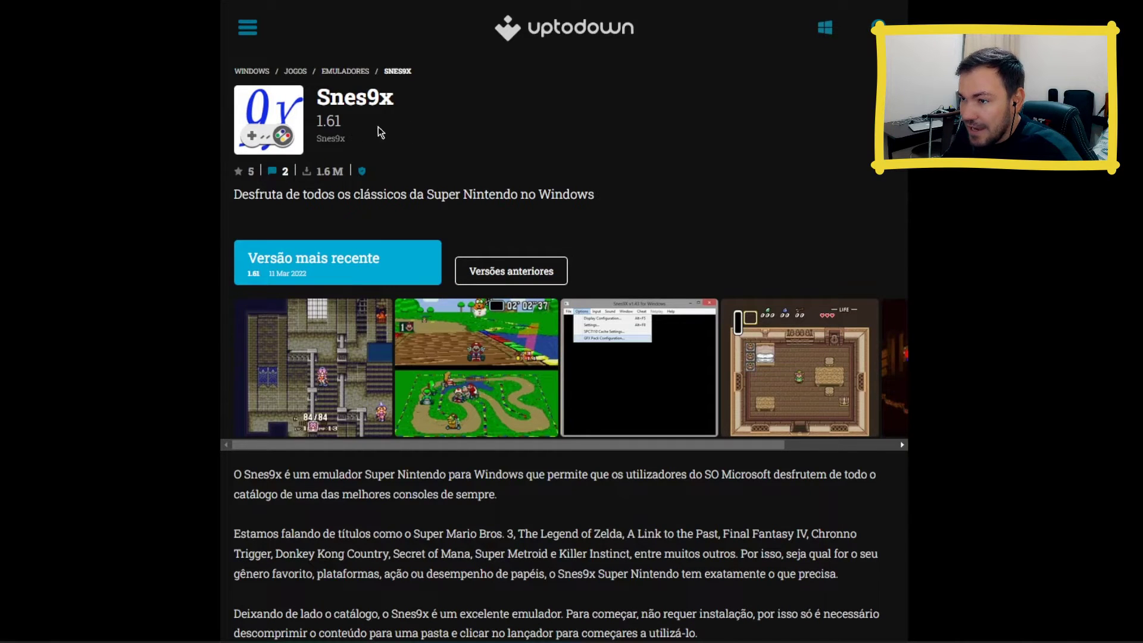
click(341, 267)
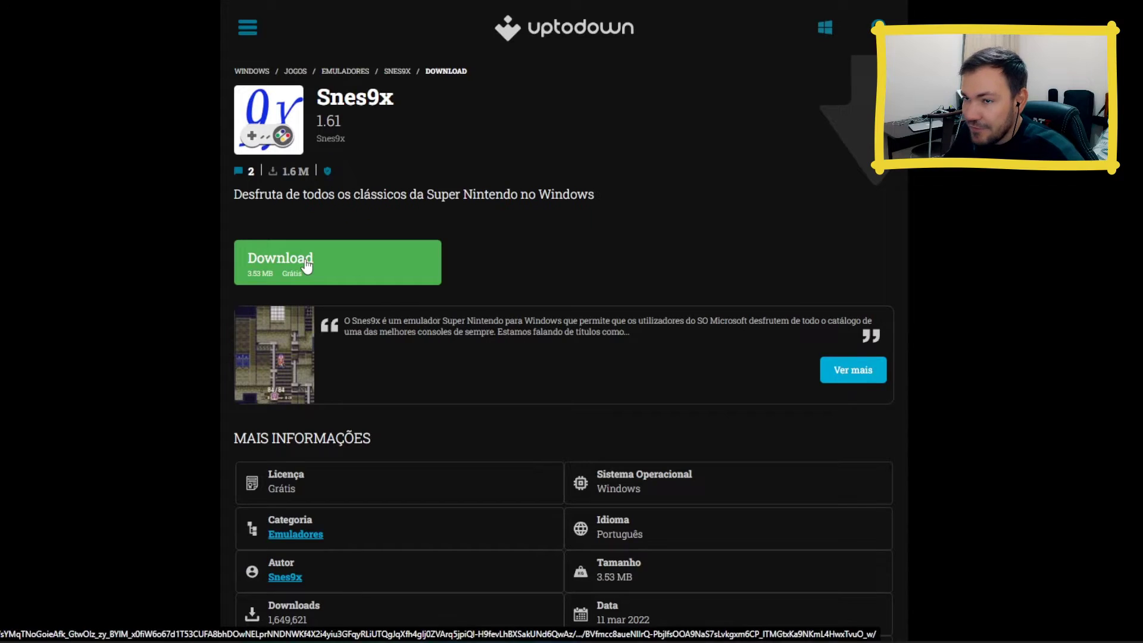
click(307, 266)
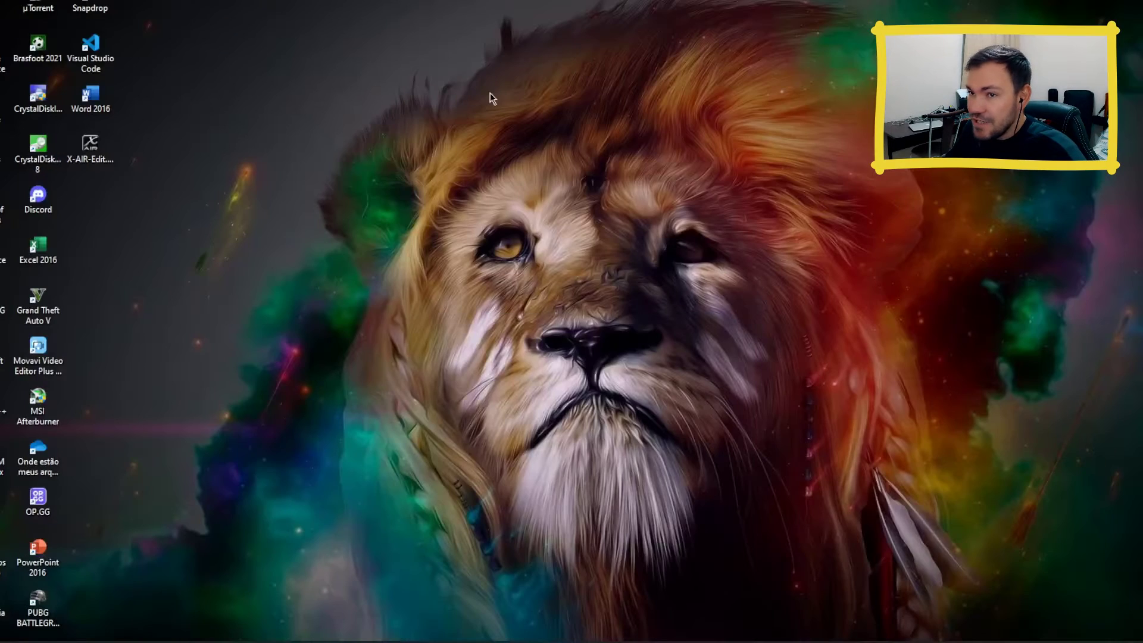
In File Explorer, create a folder named Super Nintendo inside Downloads.
key(super+e)
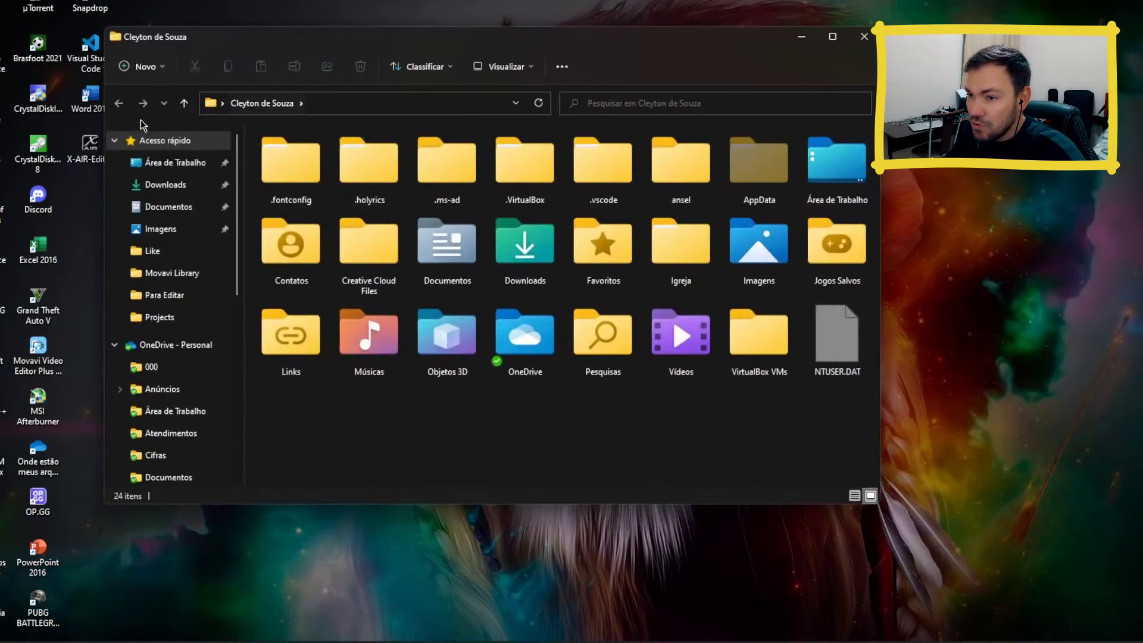
click(172, 190)
double_click(451, 32)
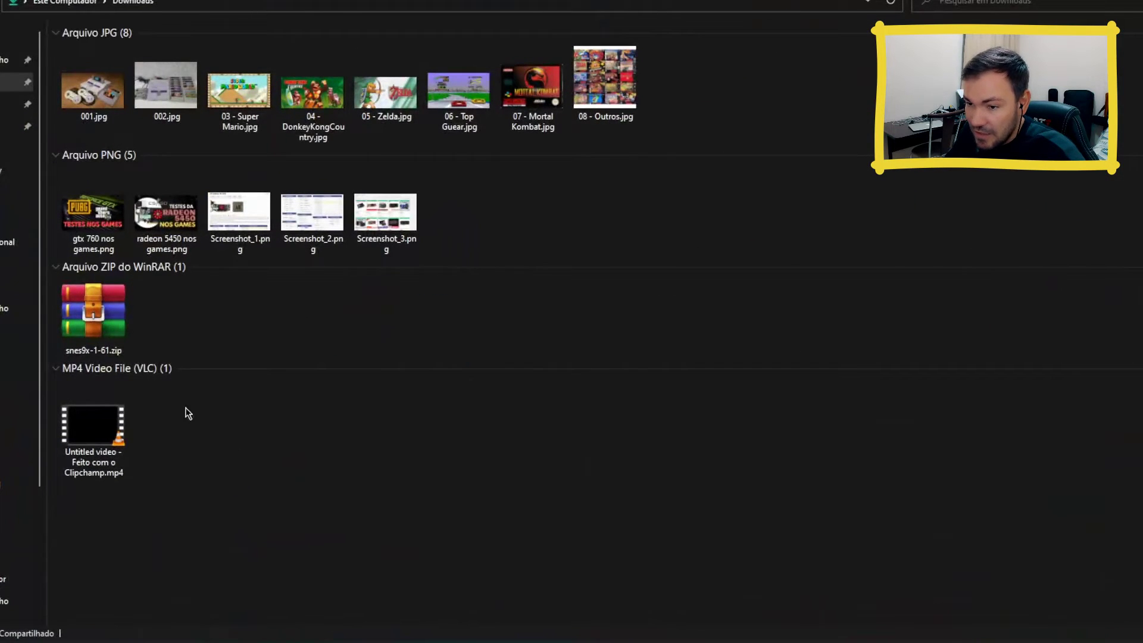
right_click(262, 443)
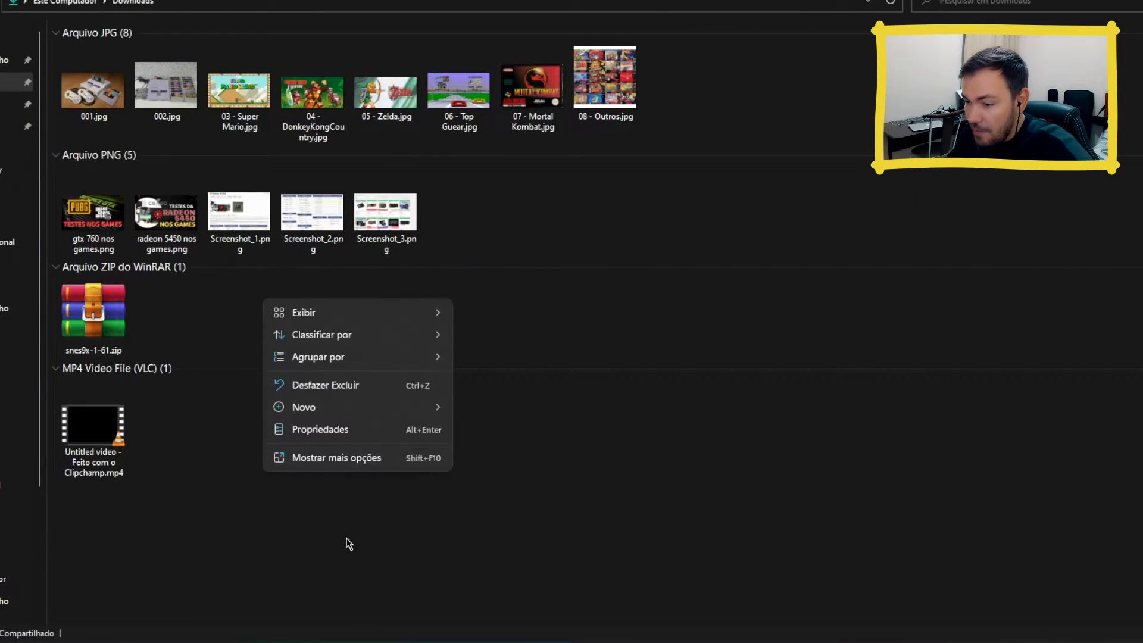
mouse_move(356, 406)
click(502, 75)
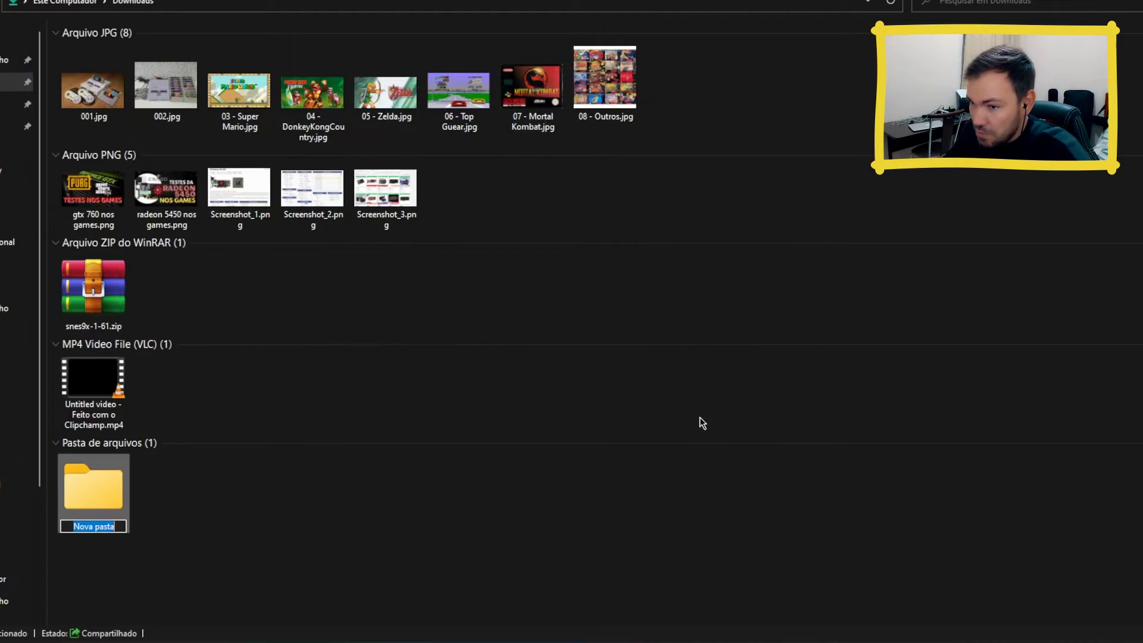
text(Super Ni)
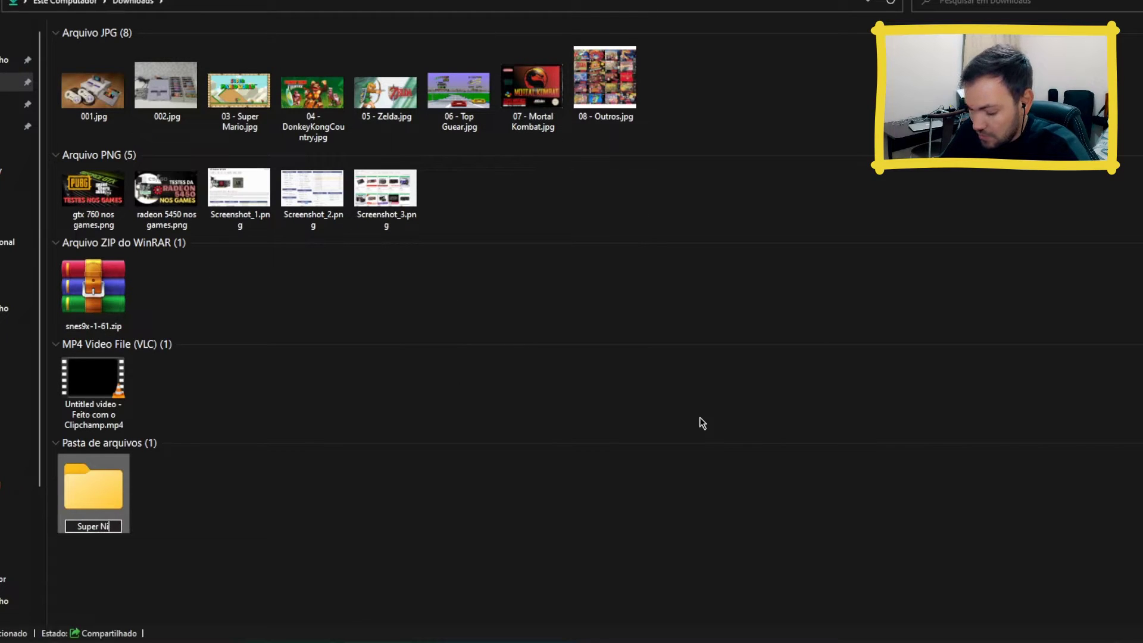
text(ntendo)
key(Return)
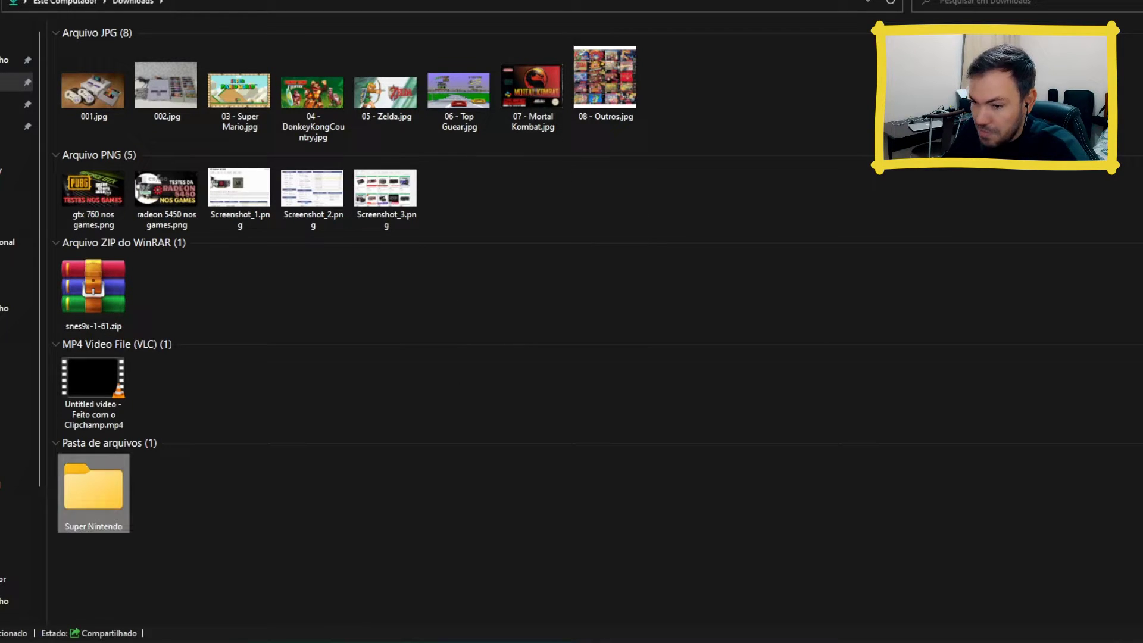
Move snes9x-1-61.zip into the Super Nintendo folder and create a subfolder named Emulador there.
drag(92, 287, 88, 488)
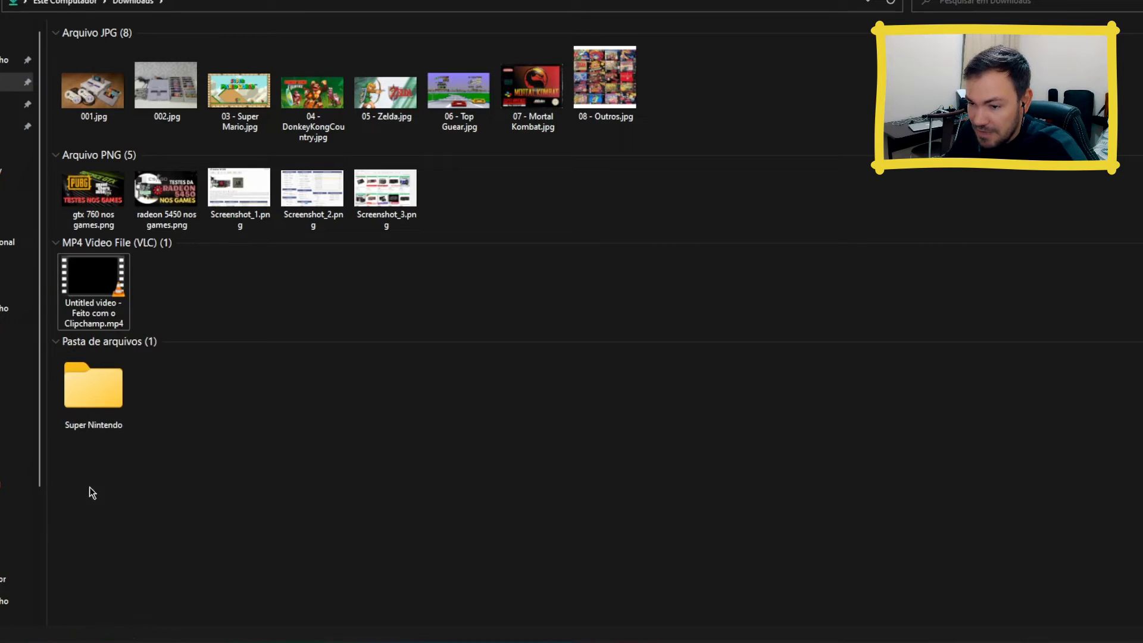
double_click(96, 405)
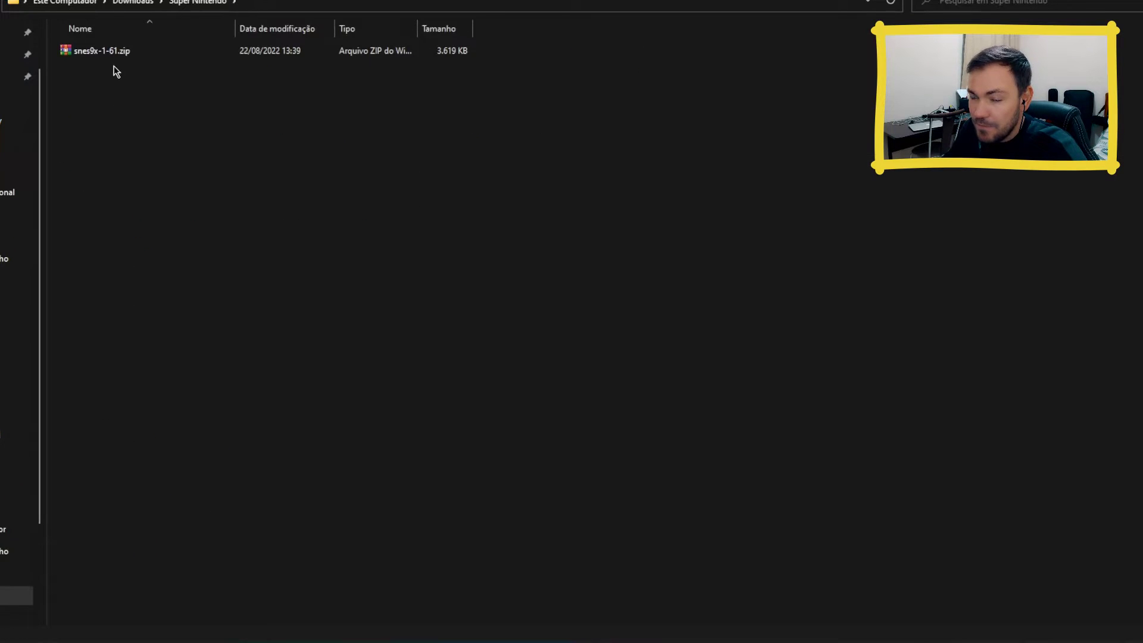
right_click(141, 155)
mouse_move(291, 260)
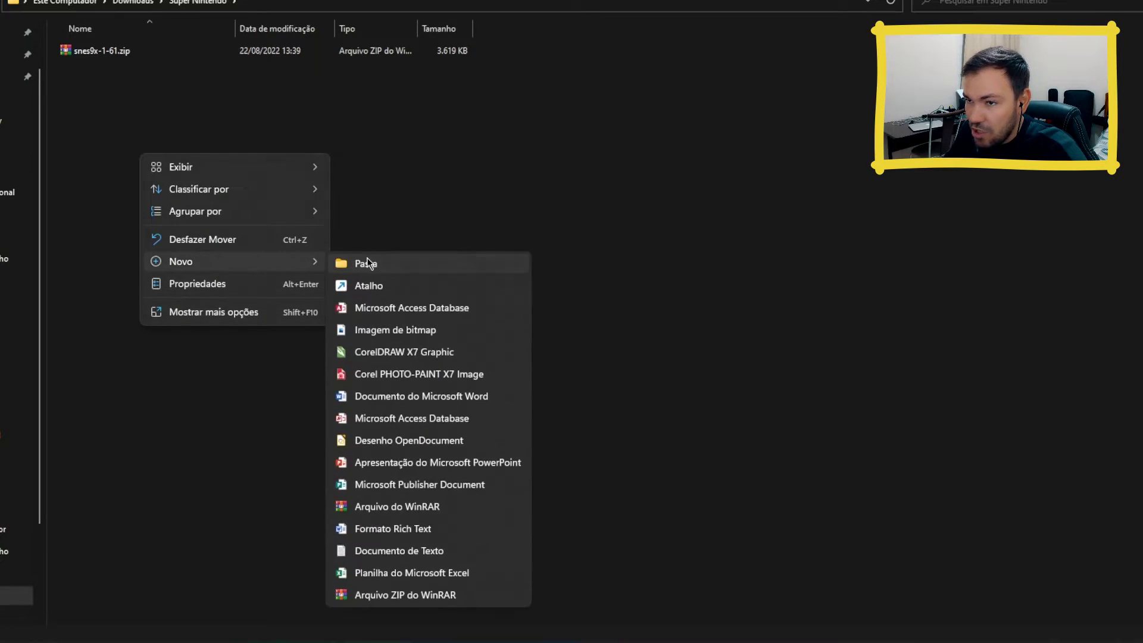
click(367, 260)
text(Emulador)
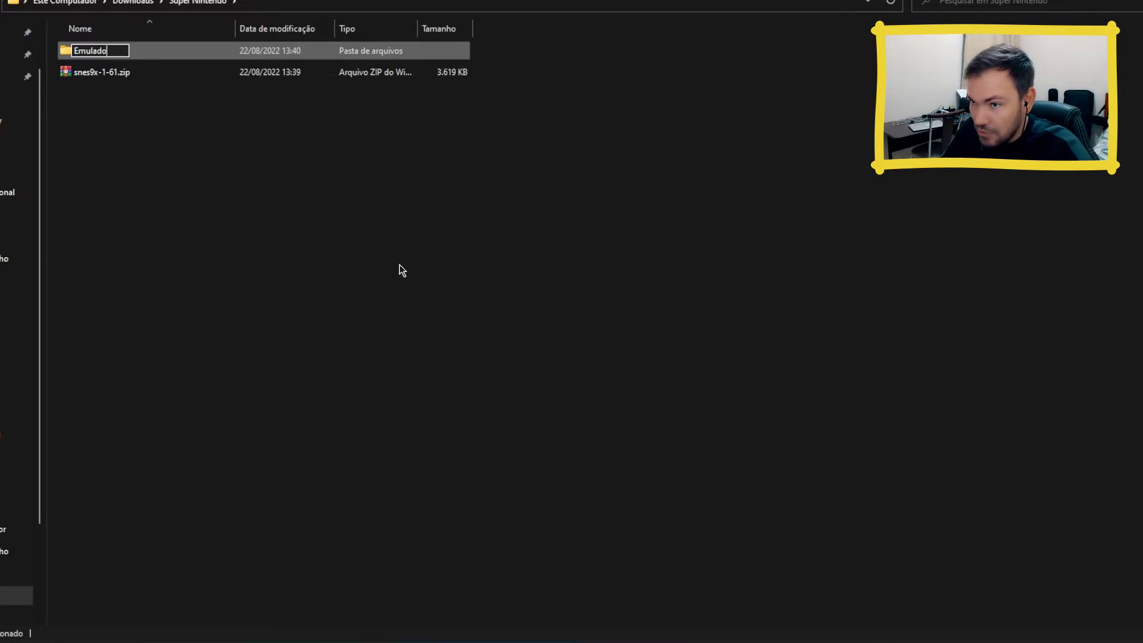
key(Return)
Create a second subfolder named Rooms inside the Super Nintendo folder.
right_click(271, 246)
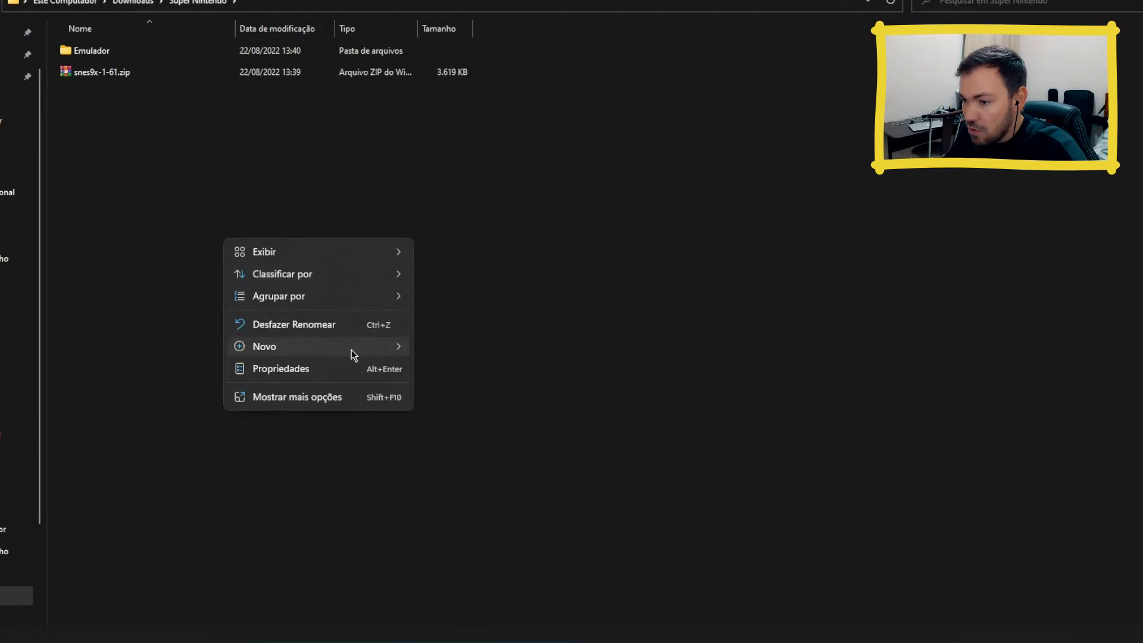
mouse_move(349, 349)
click(457, 17)
text(Rooms)
key(Return)
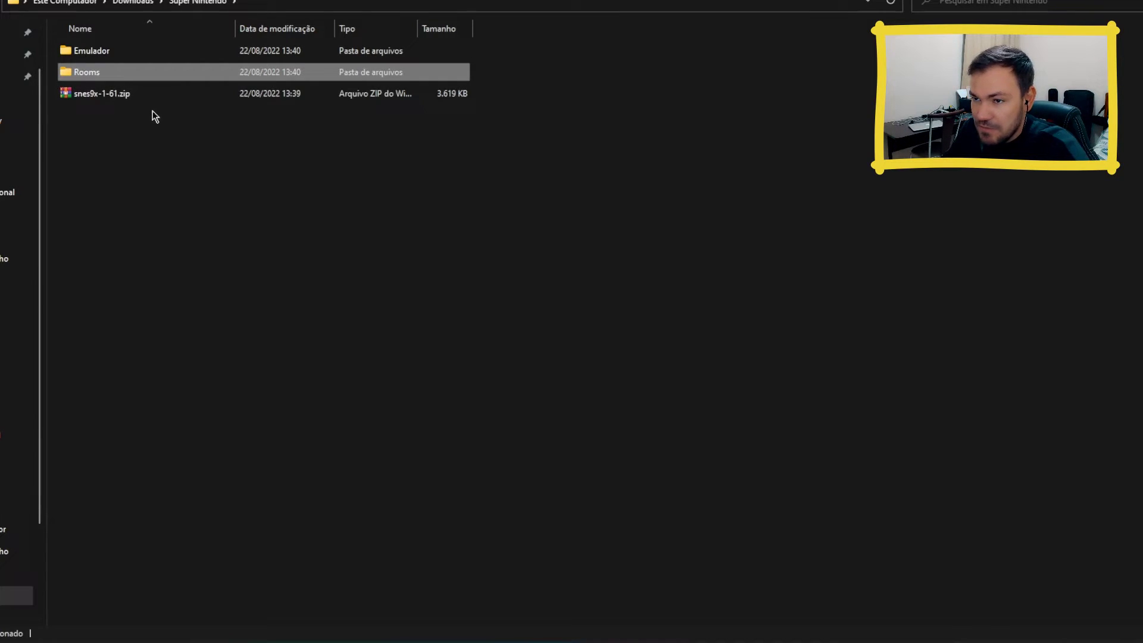
Move snes9x-1-61.zip into the Emulador folder and extract it there to the suggested destination.
drag(106, 95, 107, 56)
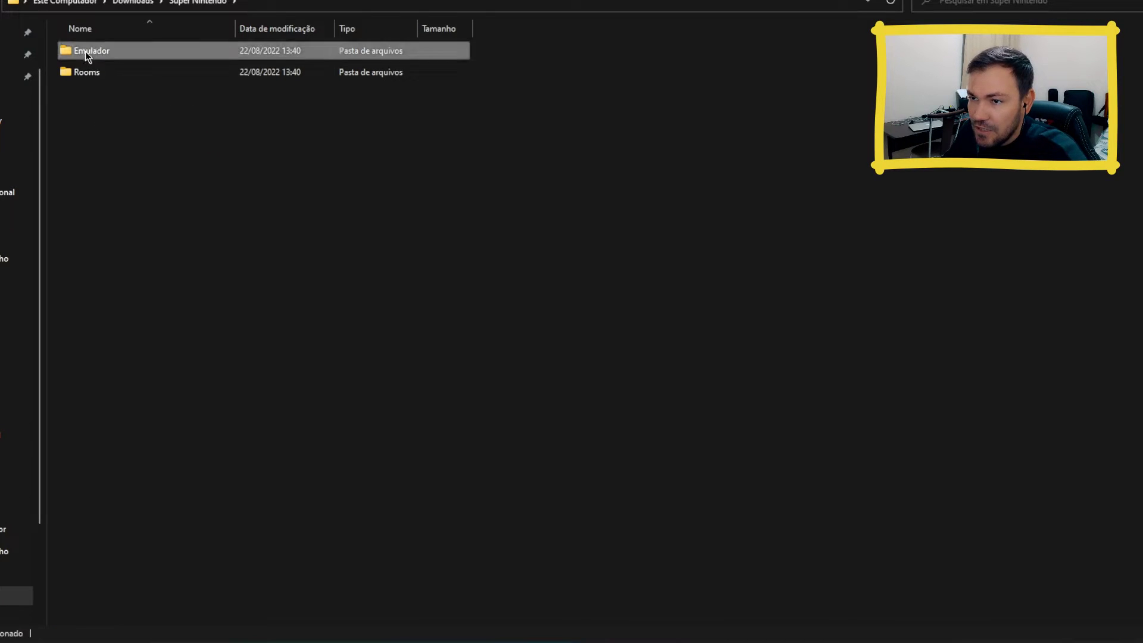
double_click(85, 52)
right_click(93, 52)
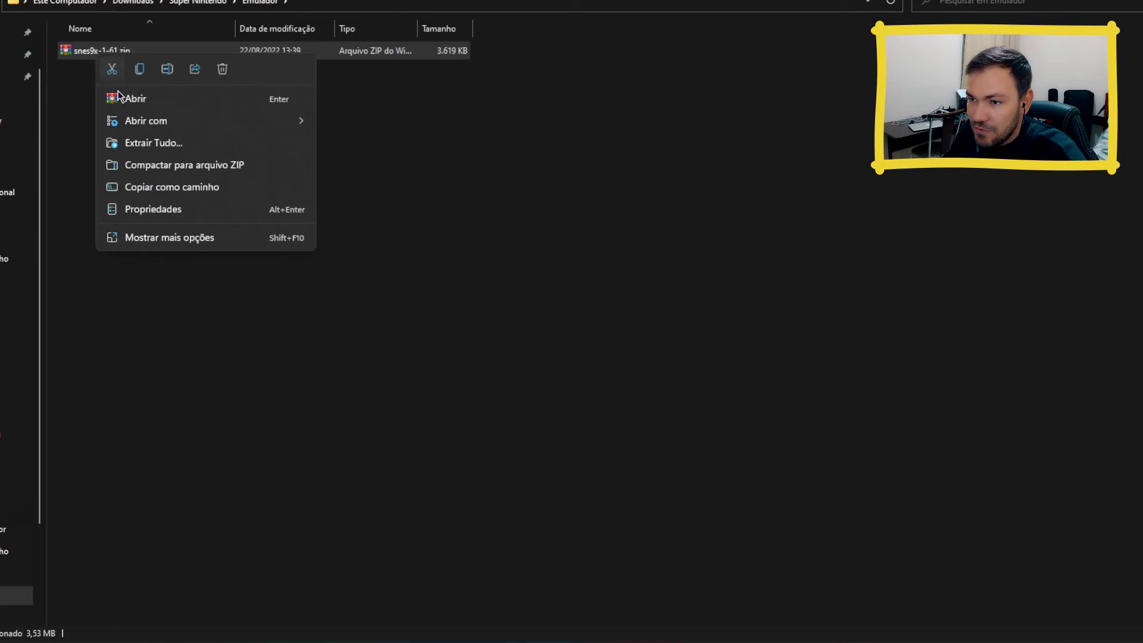
click(153, 143)
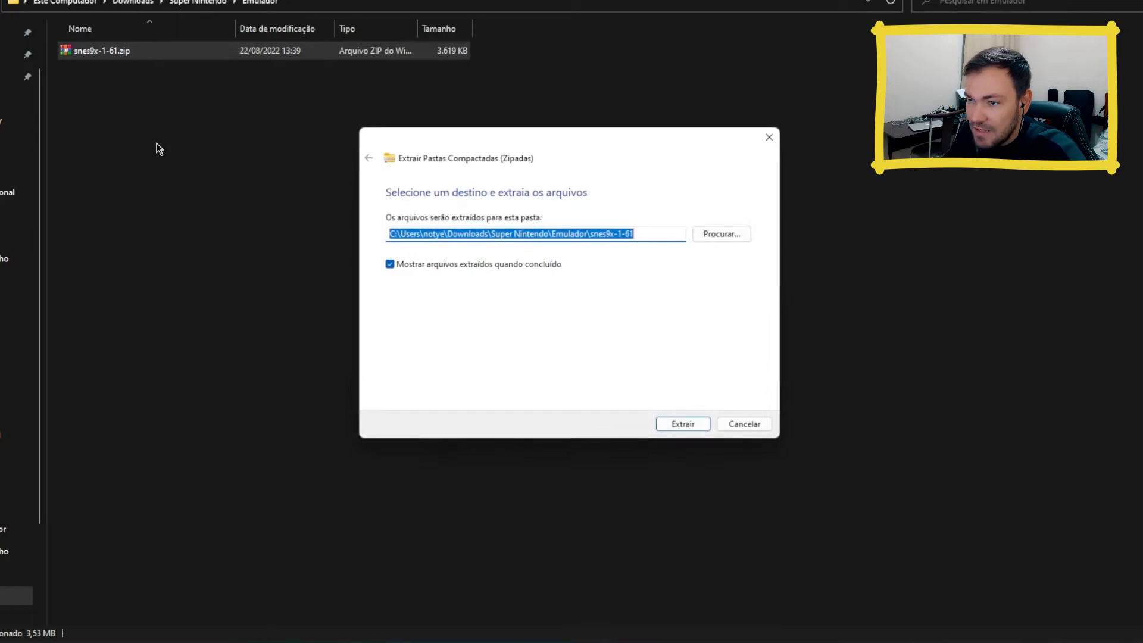
click(683, 425)
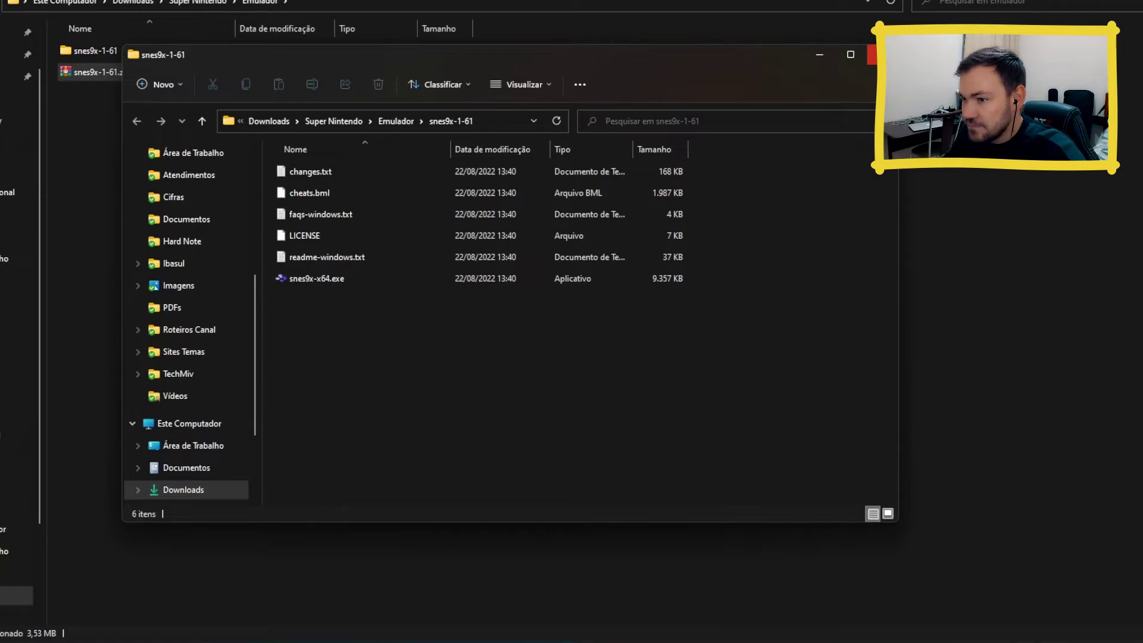
click(884, 54)
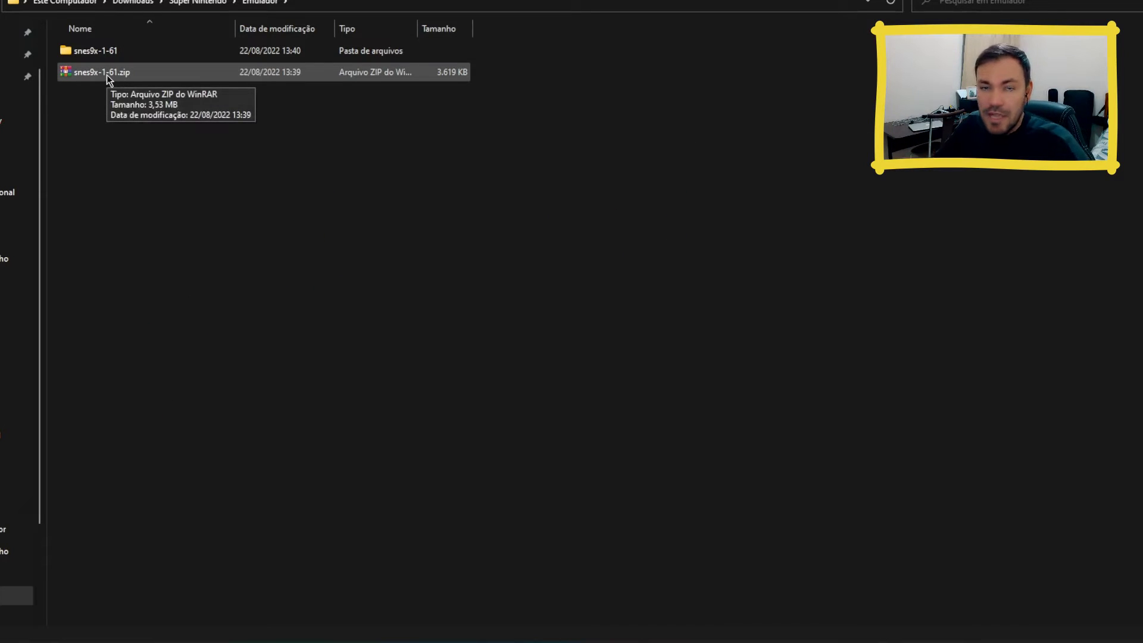
click(112, 78)
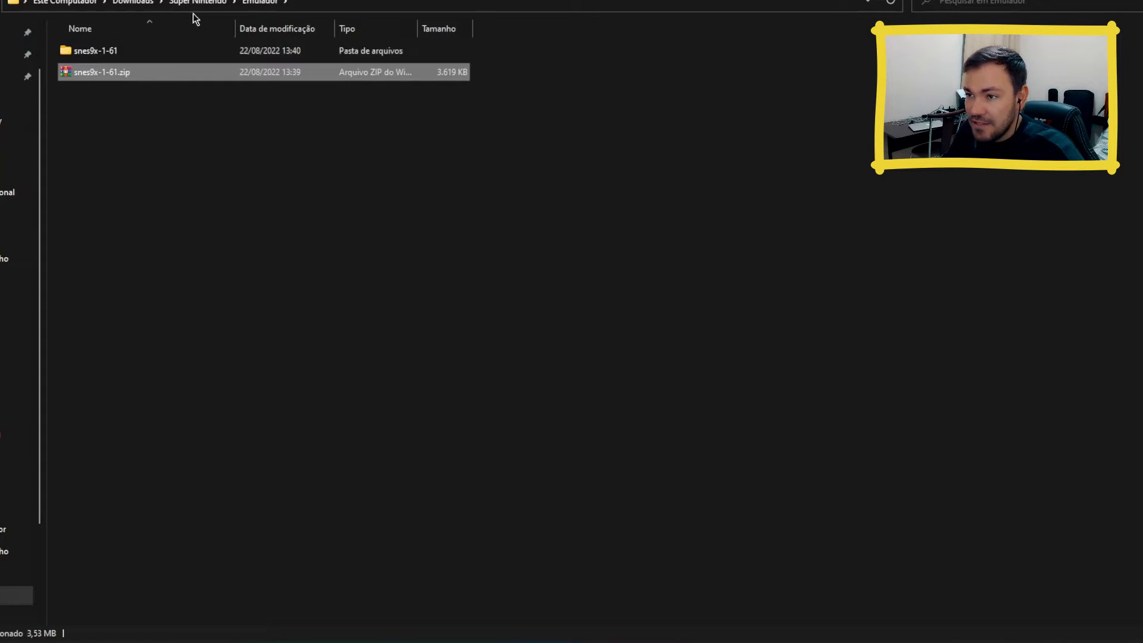
mouse_move(116, 51)
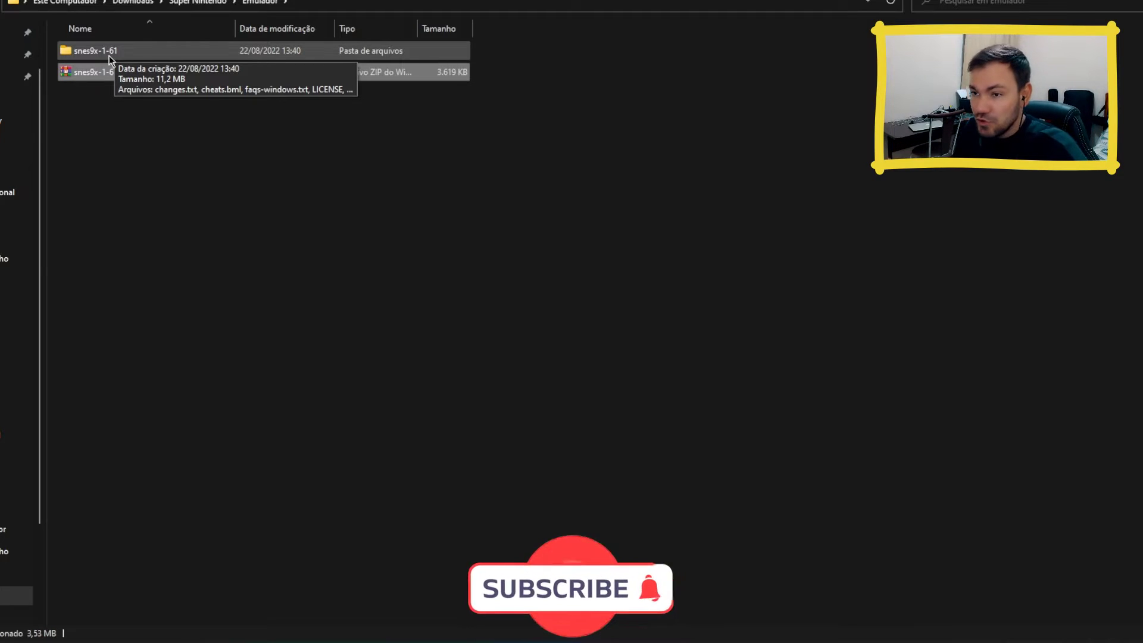
click(200, 2)
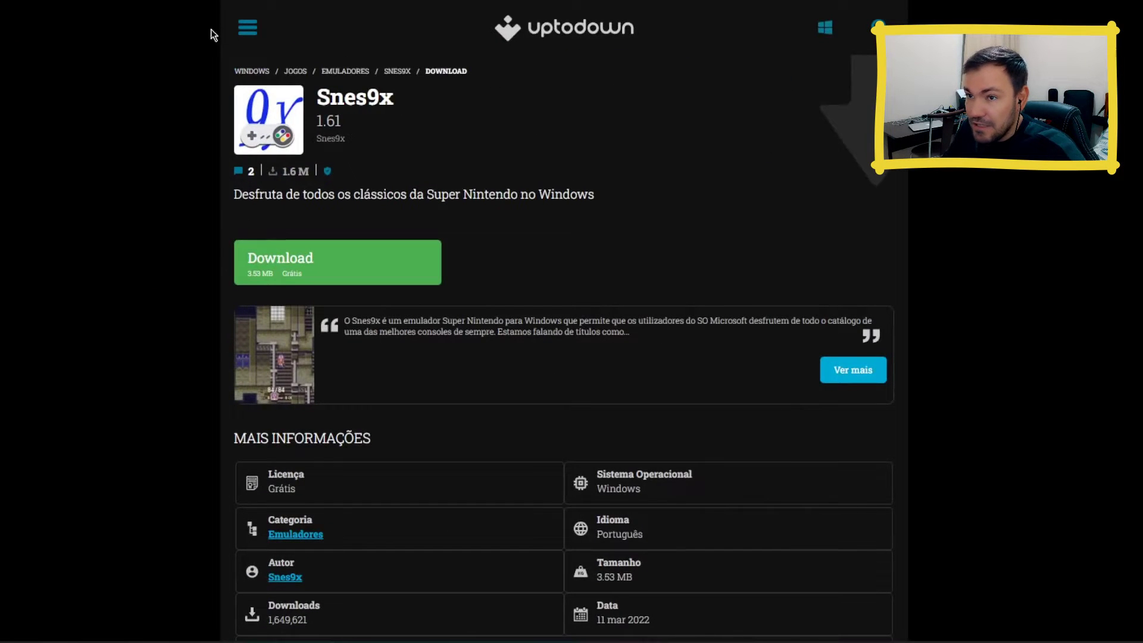
In the web browser, search for "roms de super nintendo" and download Donkey Kong Country (V1.2) from romsgames.net.
text(roms de super)
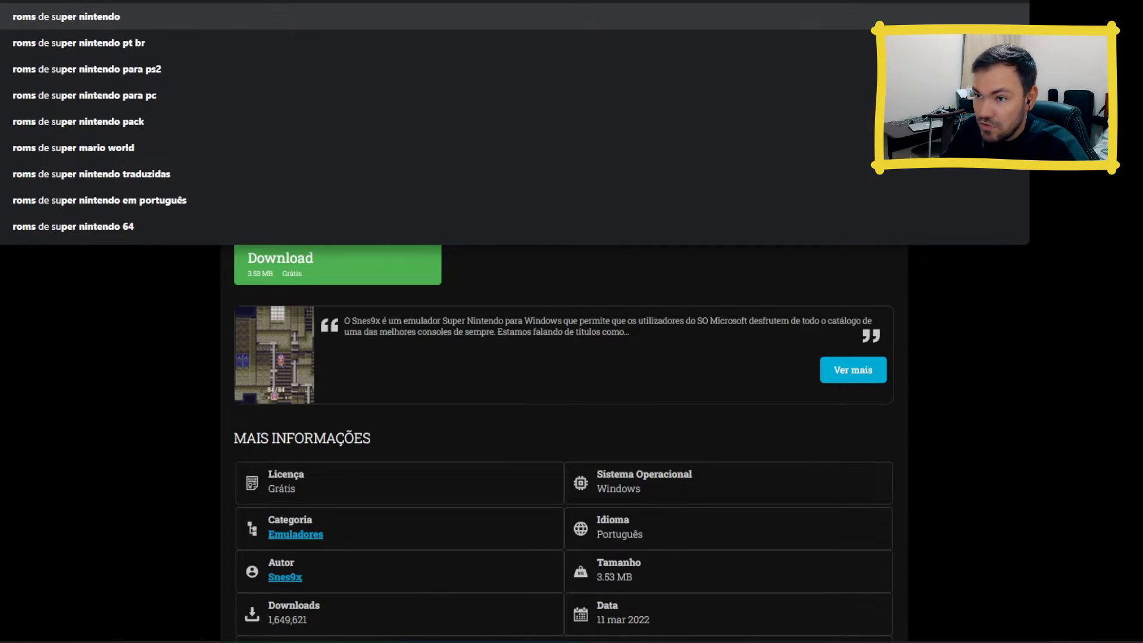
key(Return)
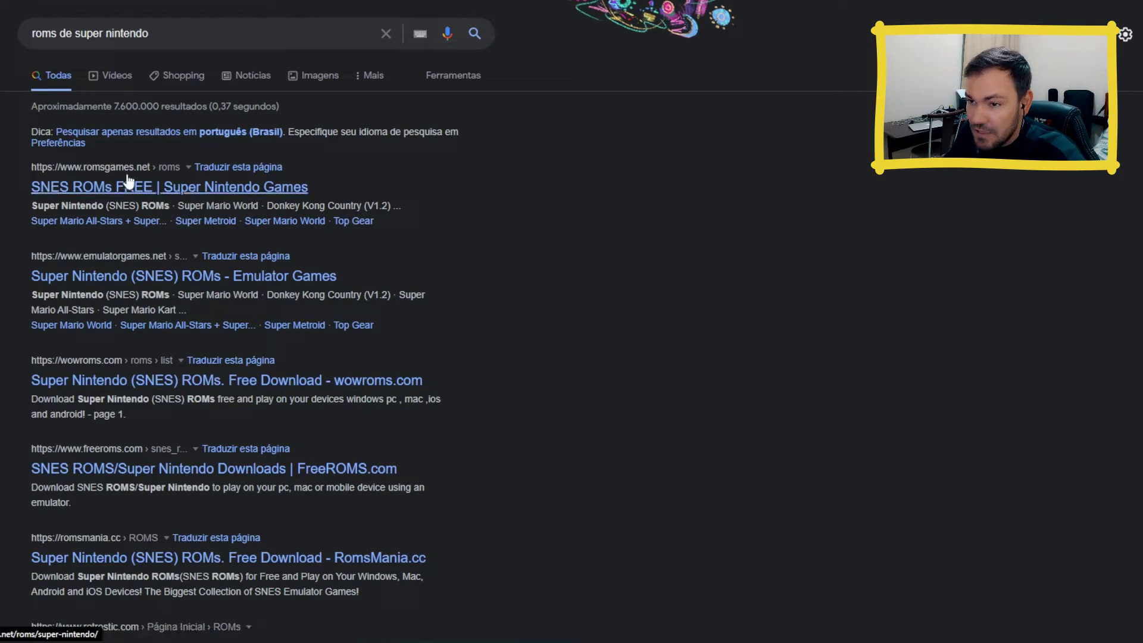
click(145, 188)
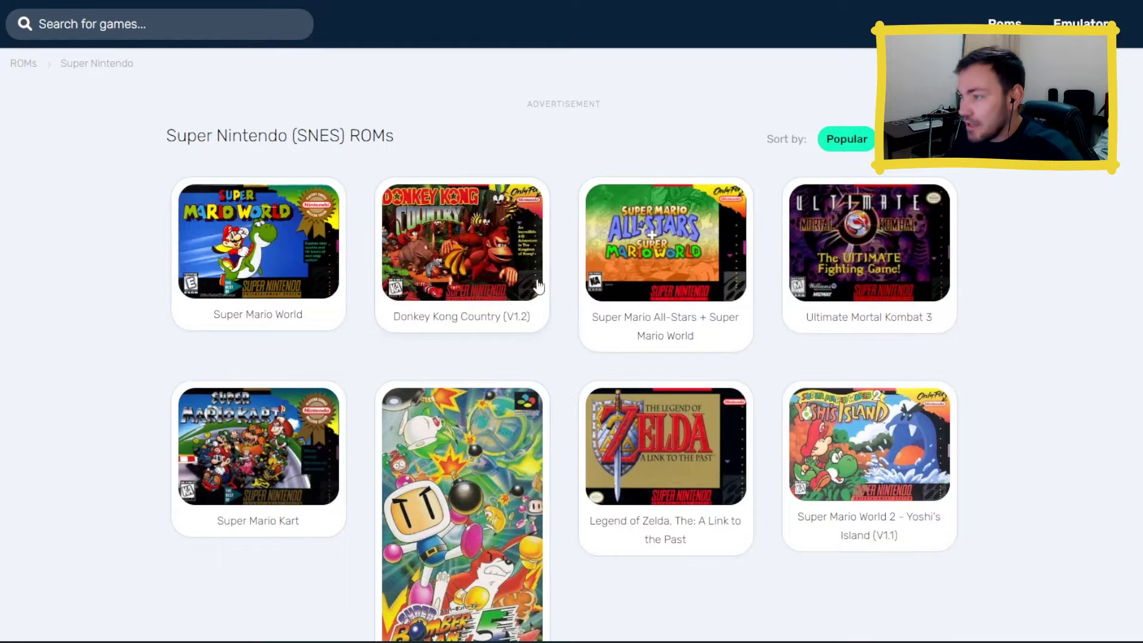
click(468, 256)
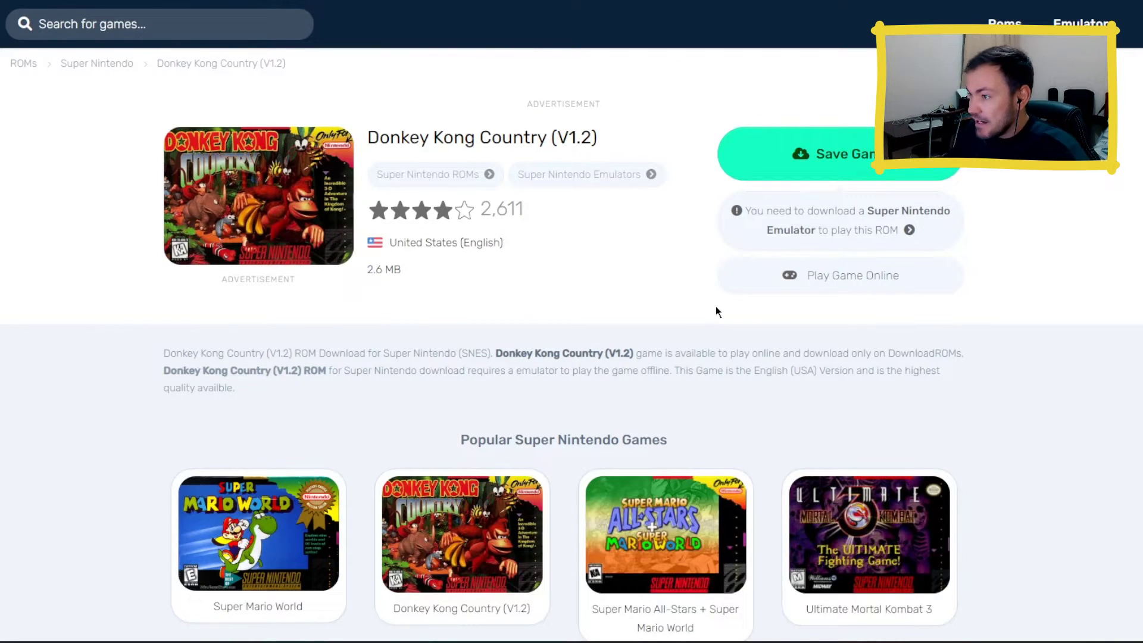
click(833, 168)
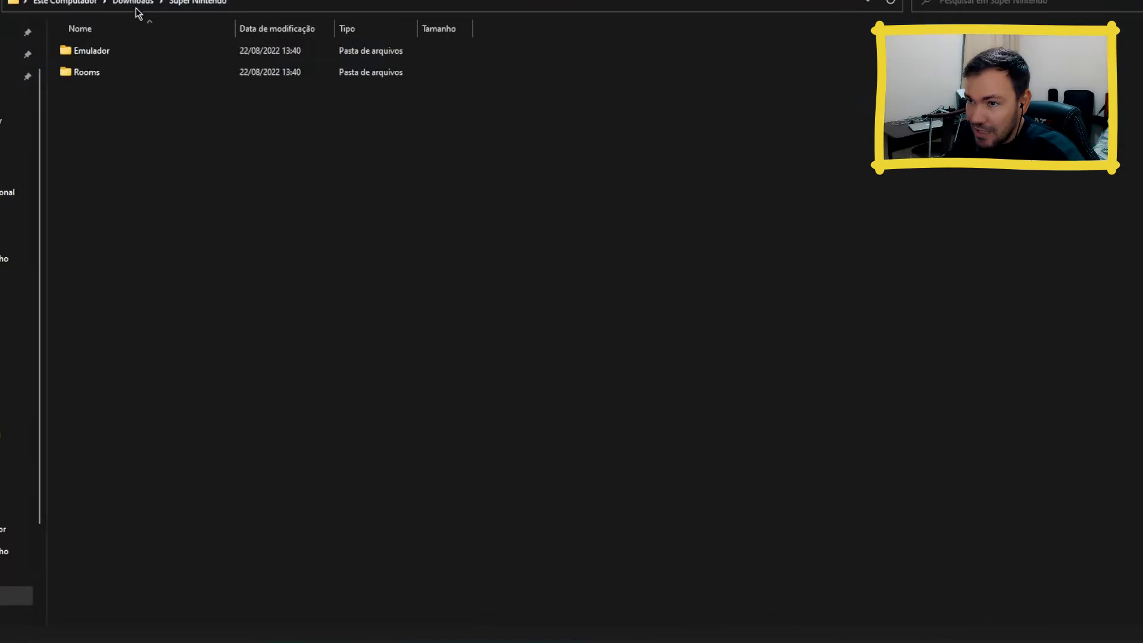
In File Explorer, move the Donkey Kong Country zip from Downloads into the Rooms folder inside Super Nintendo.
click(132, 10)
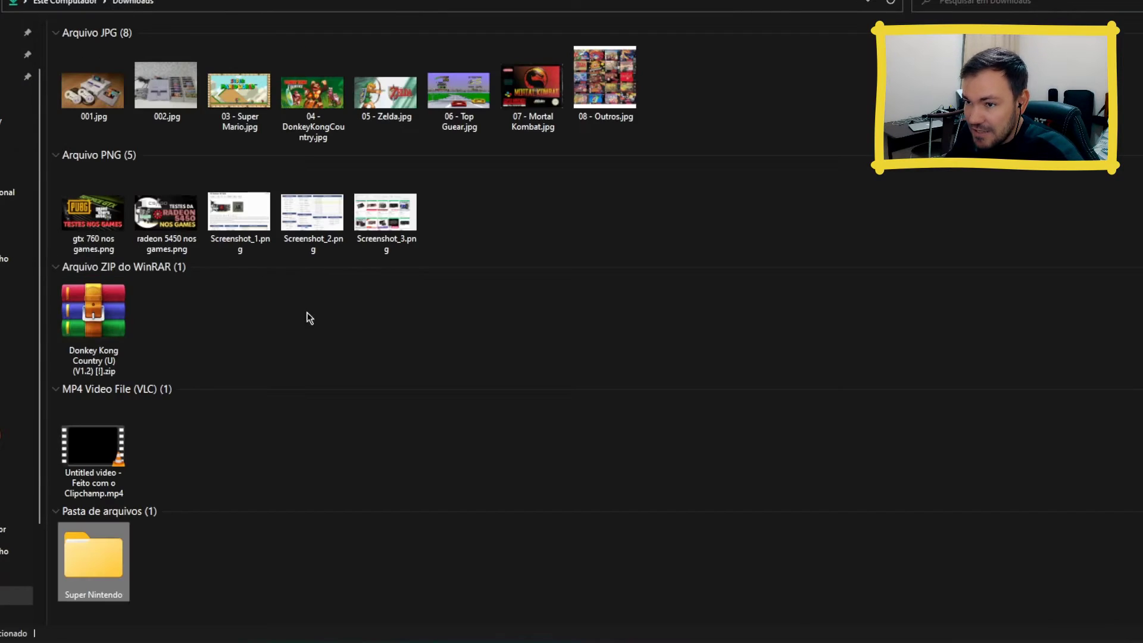
right_click(107, 328)
click(301, 304)
drag(98, 324, 94, 560)
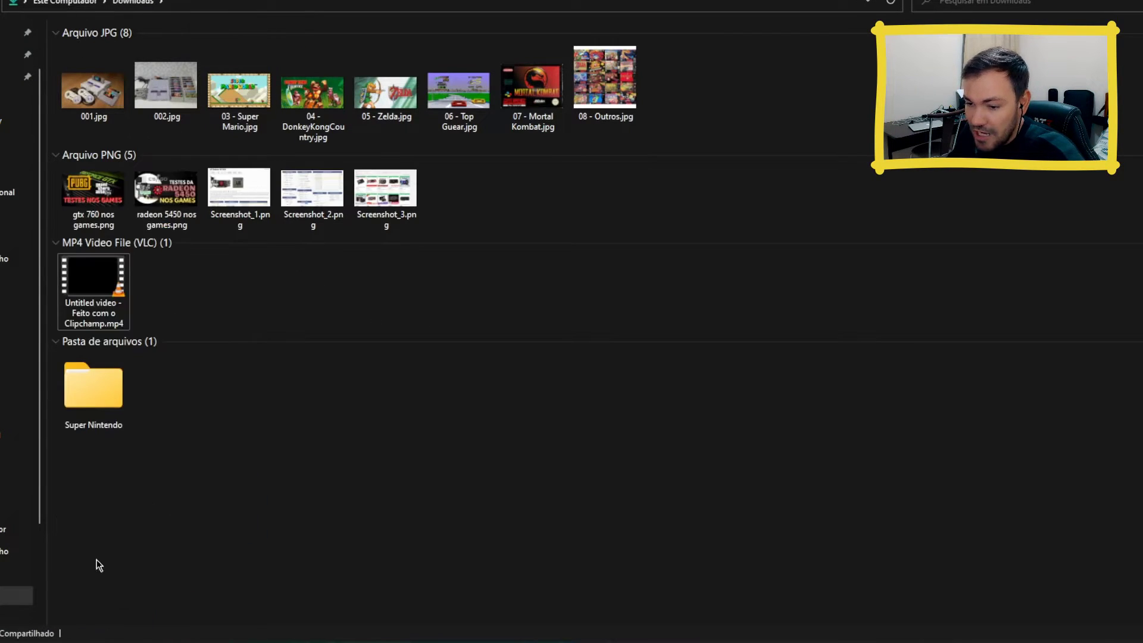
double_click(102, 408)
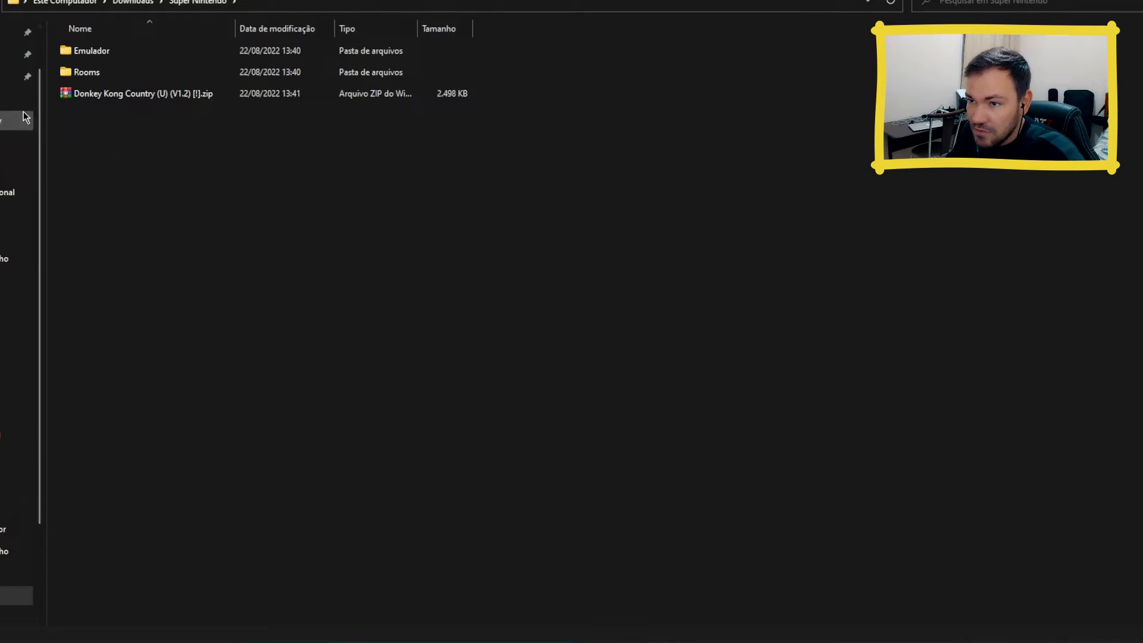
drag(109, 94, 102, 74)
Extract the Donkey Kong Country zip inside Rooms to the suggested destination and return to the Super Nintendo folder.
double_click(89, 73)
double_click(117, 53)
key(Escape)
right_click(116, 52)
click(186, 141)
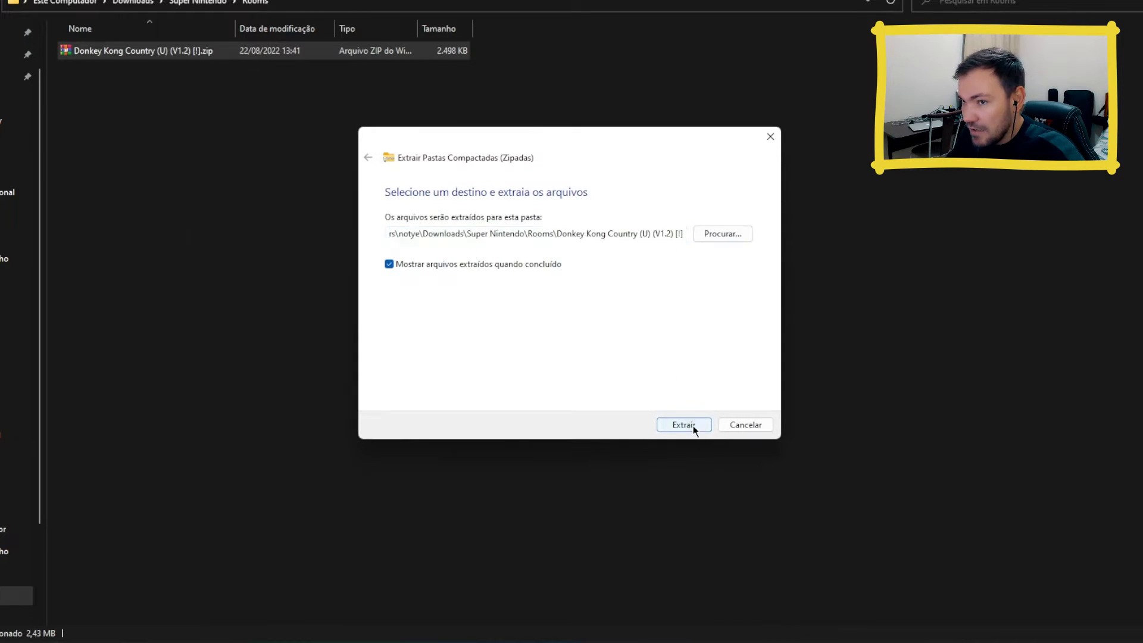
click(685, 425)
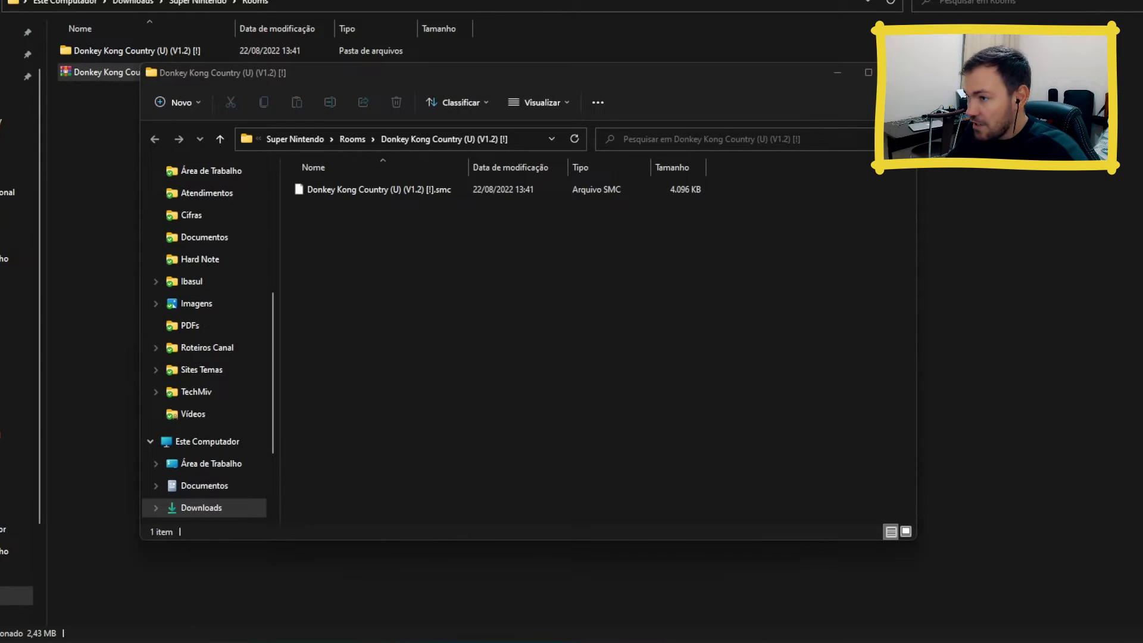
click(900, 72)
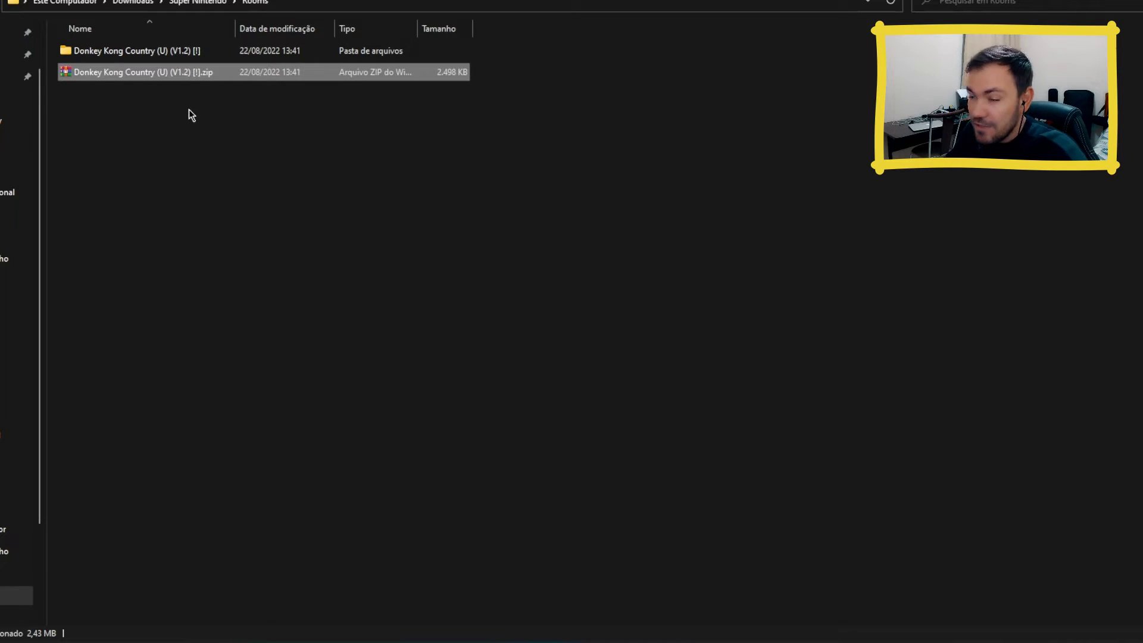
click(178, 6)
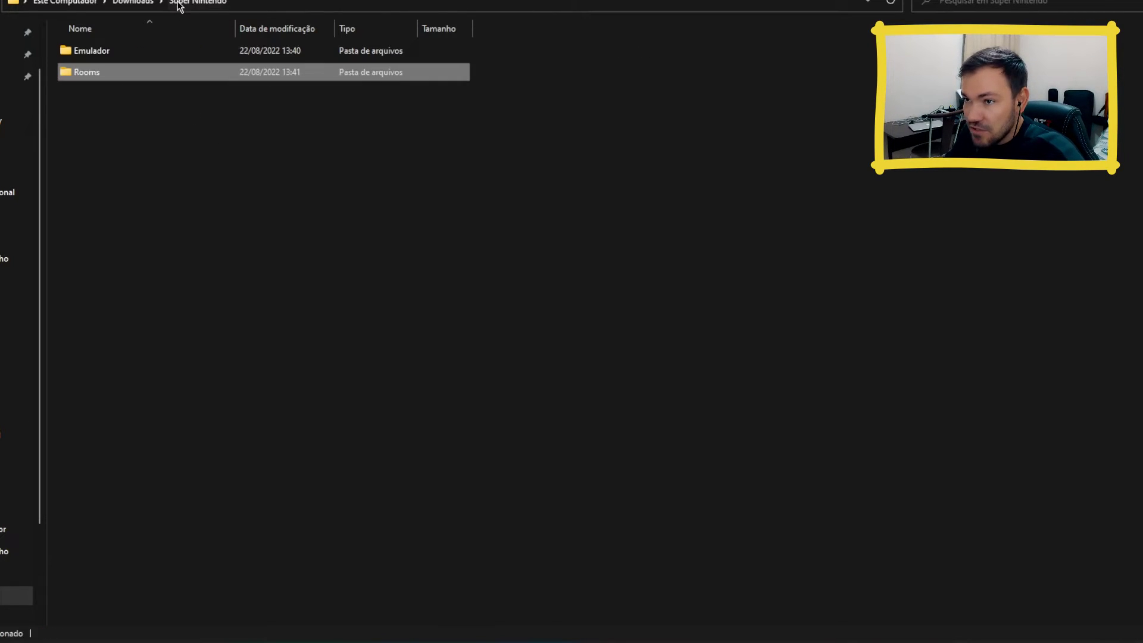
Move the Super Nintendo folder from Downloads into the Games folder on the Dados (D:) drive.
click(131, 4)
mouse_move(81, 431)
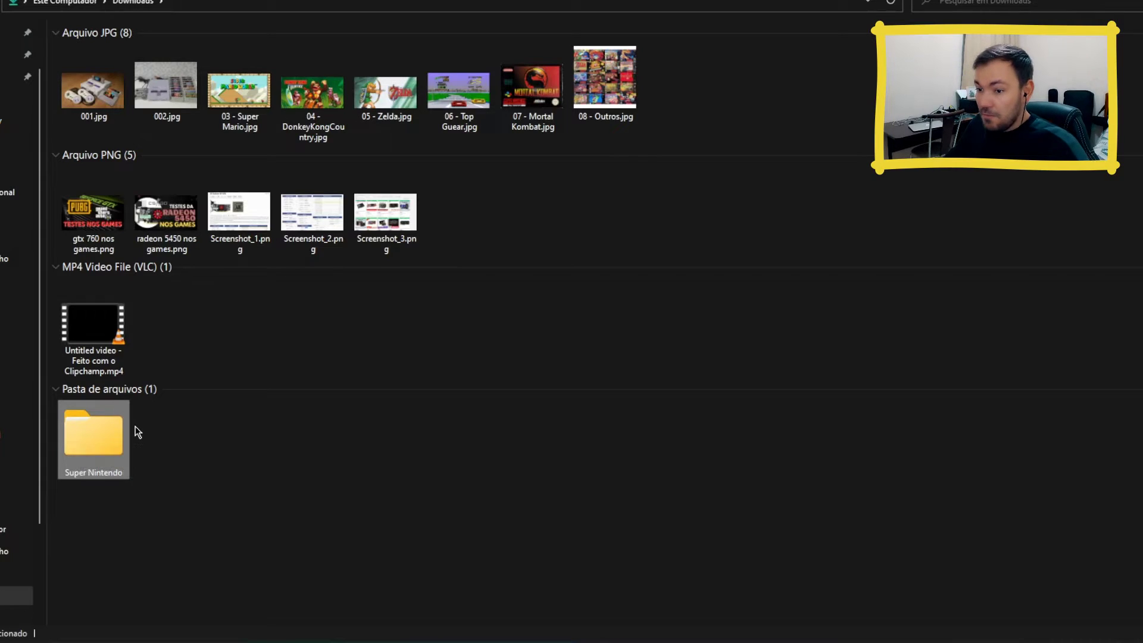
click(180, 451)
click(106, 437)
key(ctrl+x)
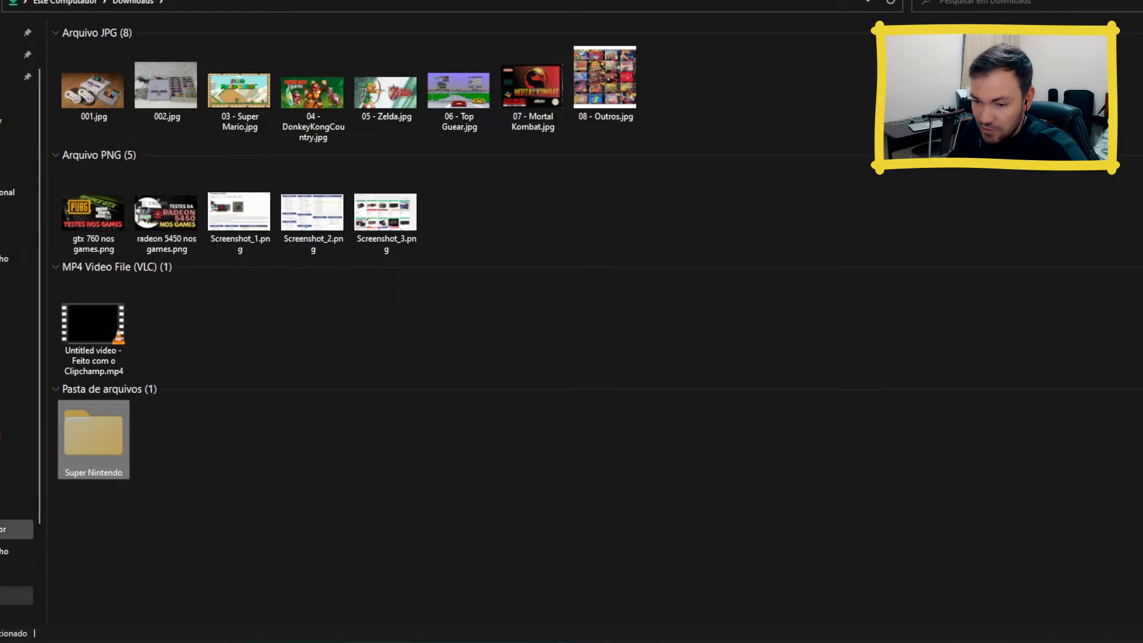
click(3, 529)
double_click(348, 130)
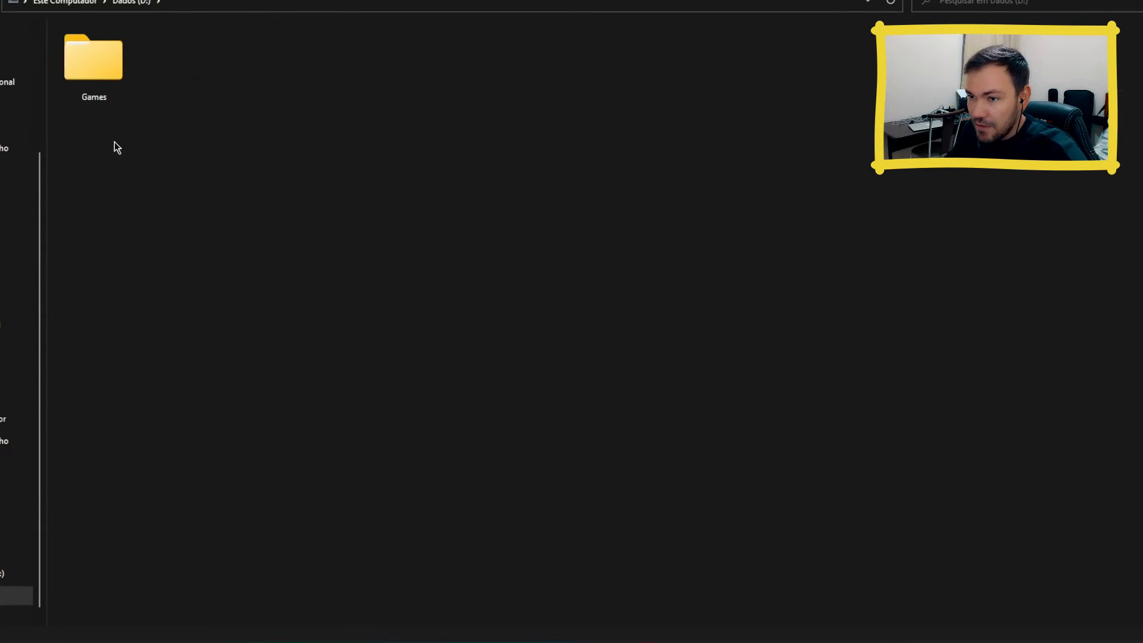
double_click(110, 89)
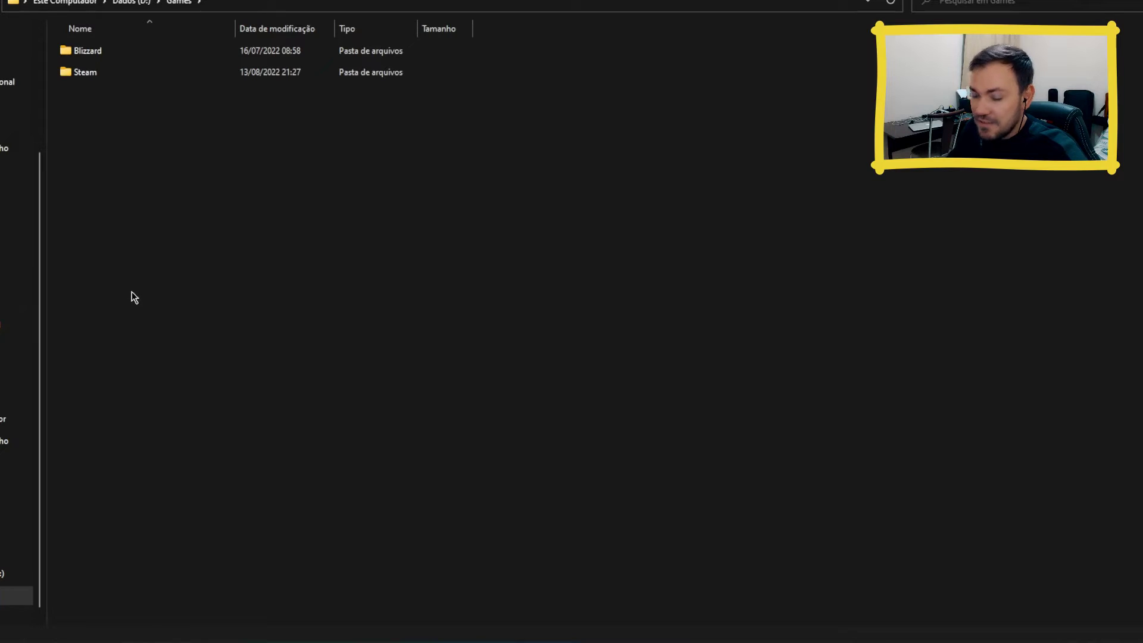
key(ctrl+v)
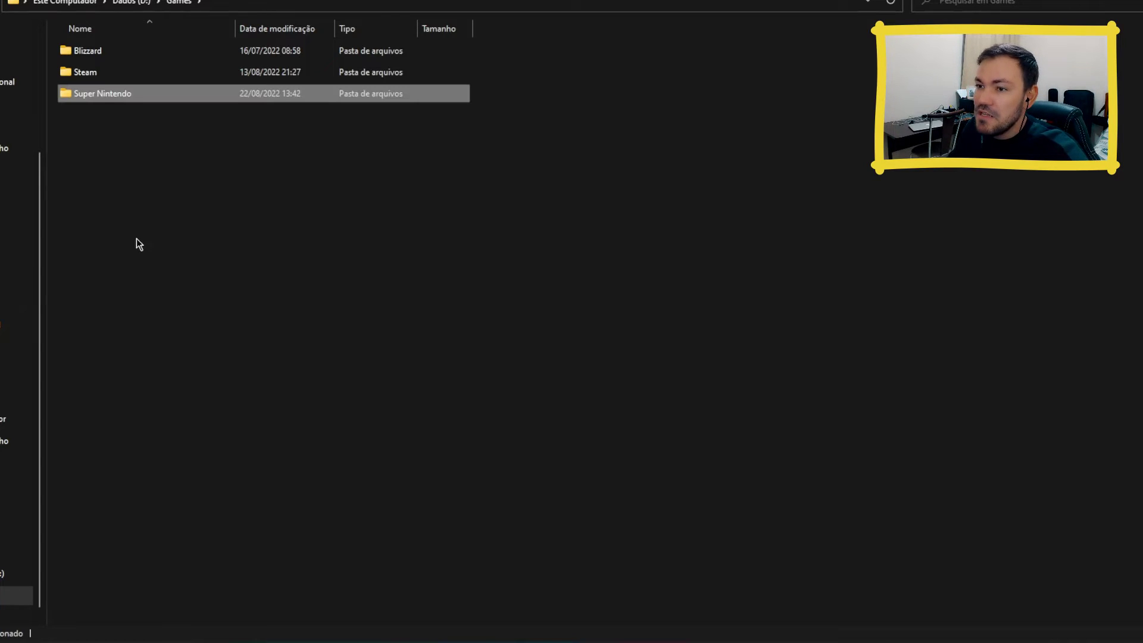
Create a desktop shortcut for snes9x-x64.exe from the snes9x-1-61 folder inside Super Nintendo's Emulador folder.
double_click(113, 94)
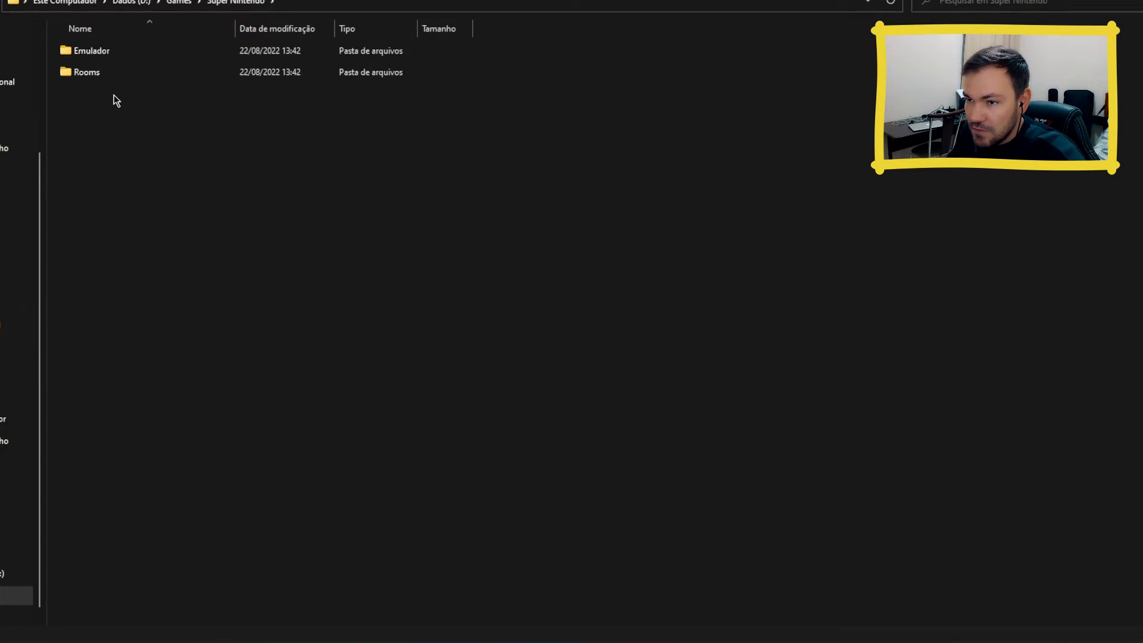
double_click(102, 53)
double_click(105, 52)
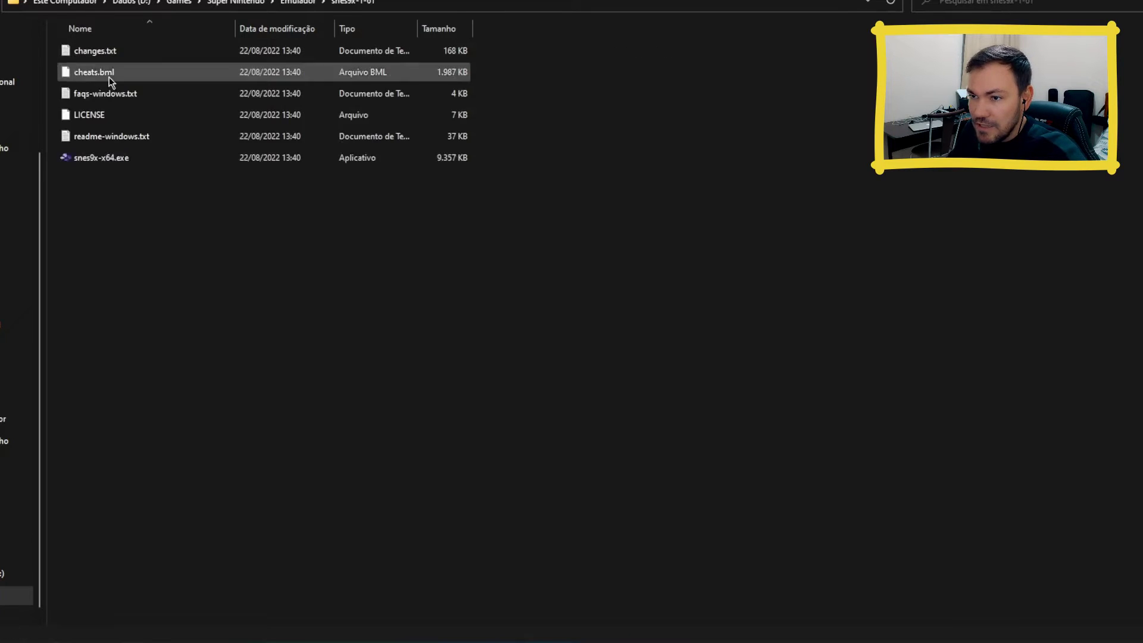
right_click(99, 161)
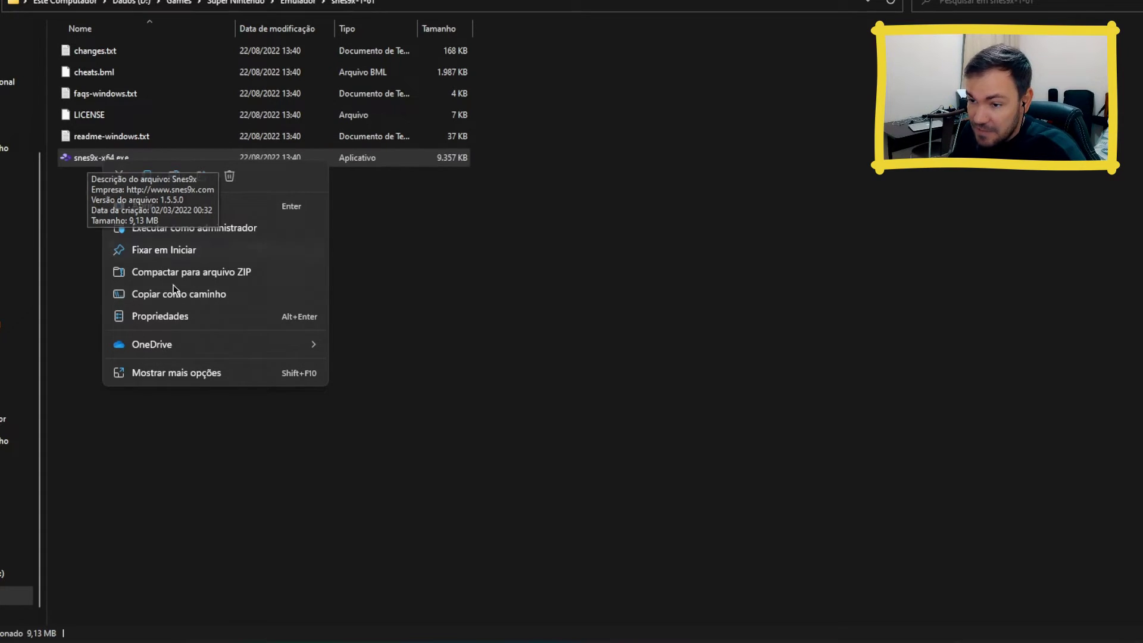
click(204, 380)
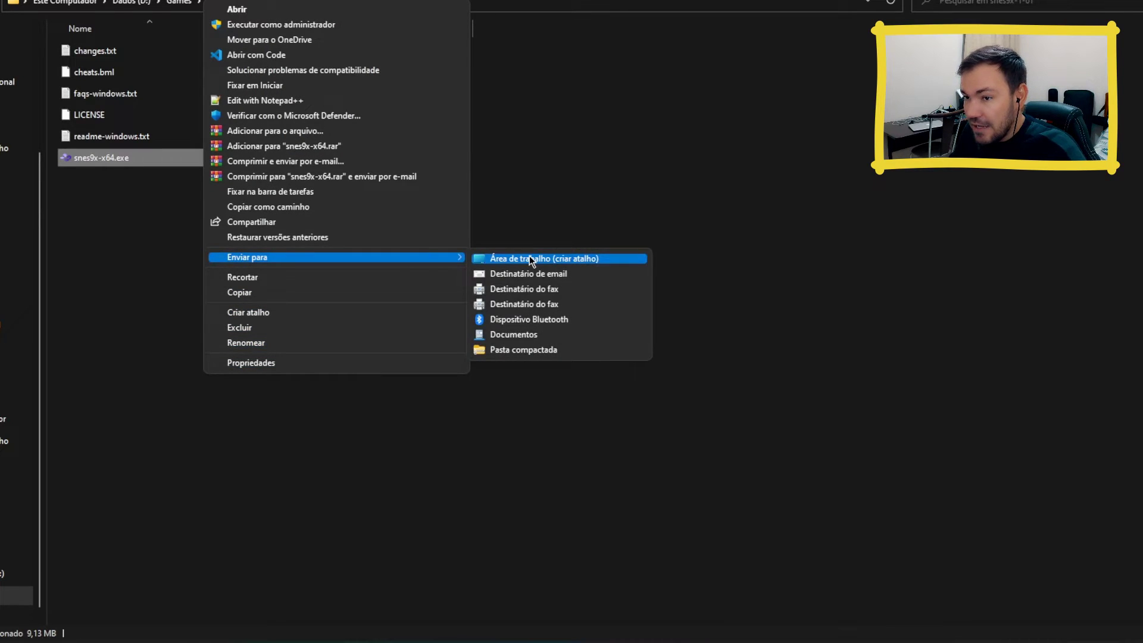
click(530, 260)
Show the desktop, launch Snes9x from its new shortcut, and enlarge and reposition the emulator window.
key(super+d)
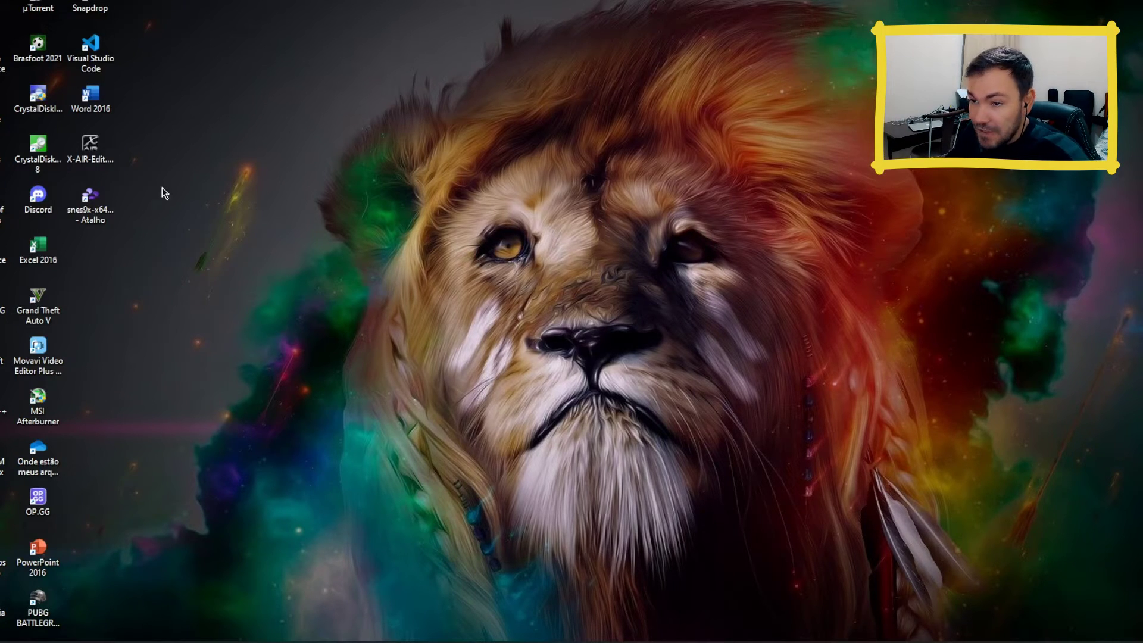
double_click(102, 200)
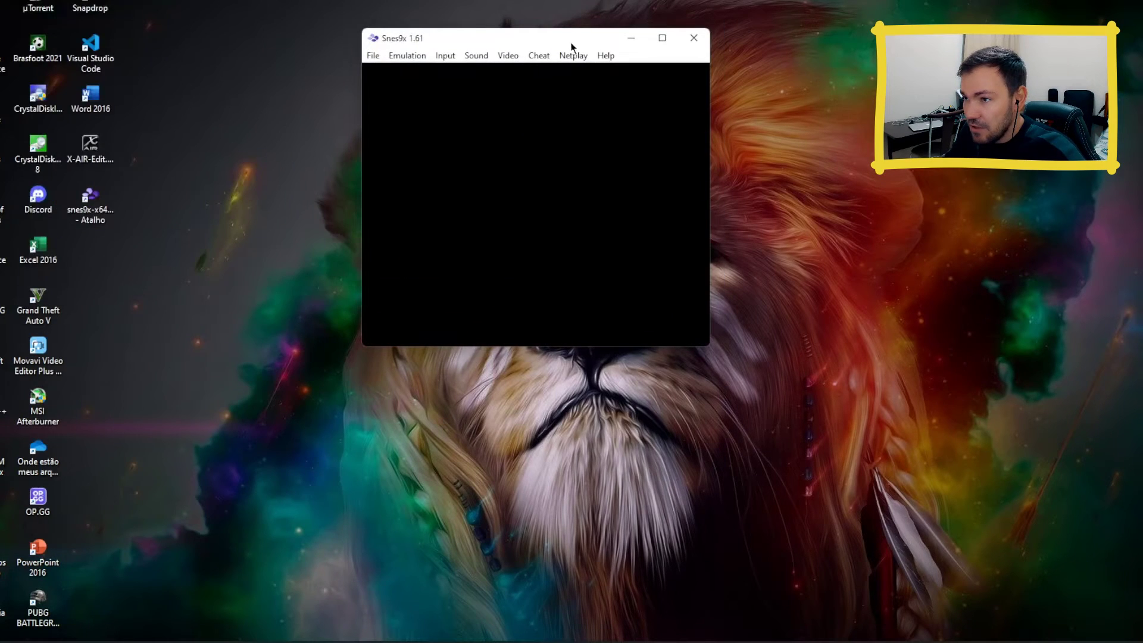
drag(464, 35, 403, 19)
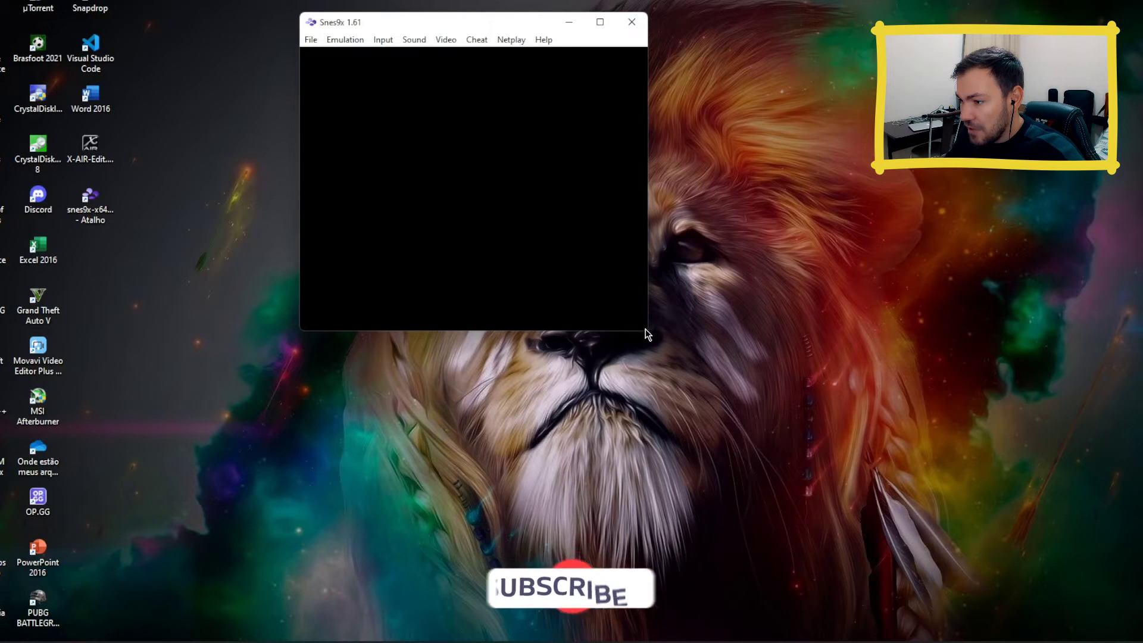
drag(648, 332, 947, 474)
drag(612, 26, 547, 24)
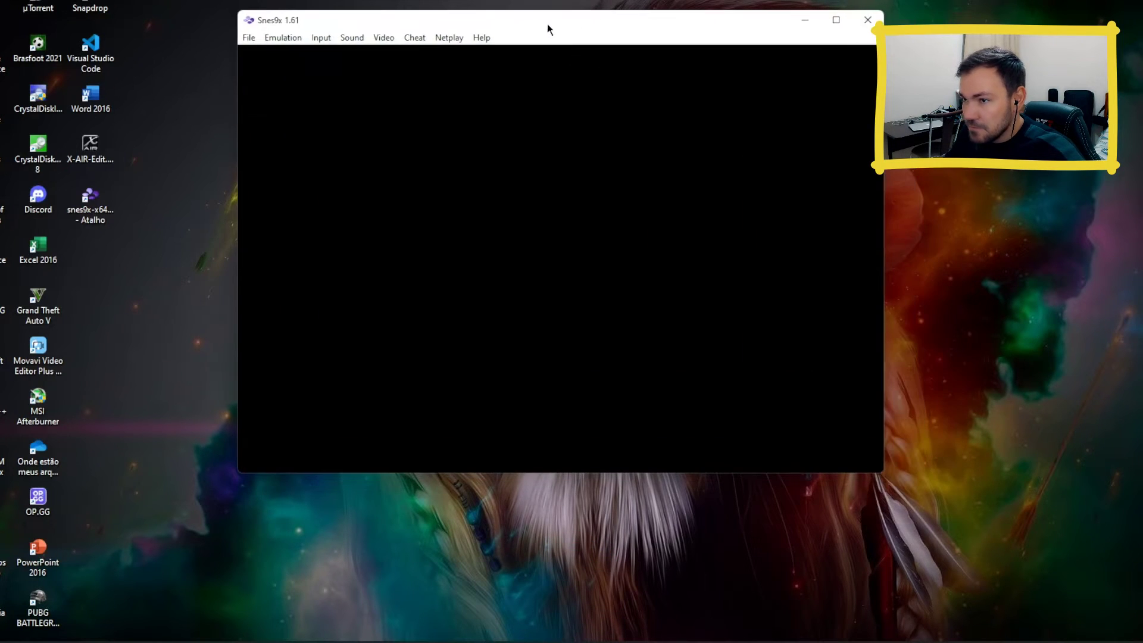
Start loading a game and browse to the Super Nintendo folder inside Games on Dados (D:).
click(248, 38)
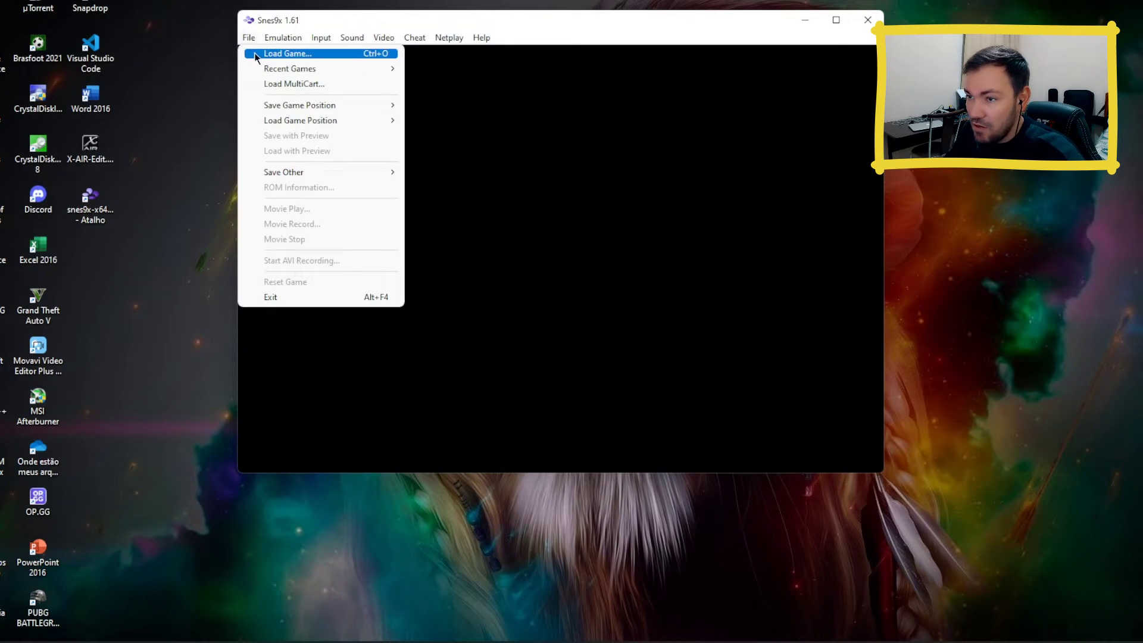
click(256, 52)
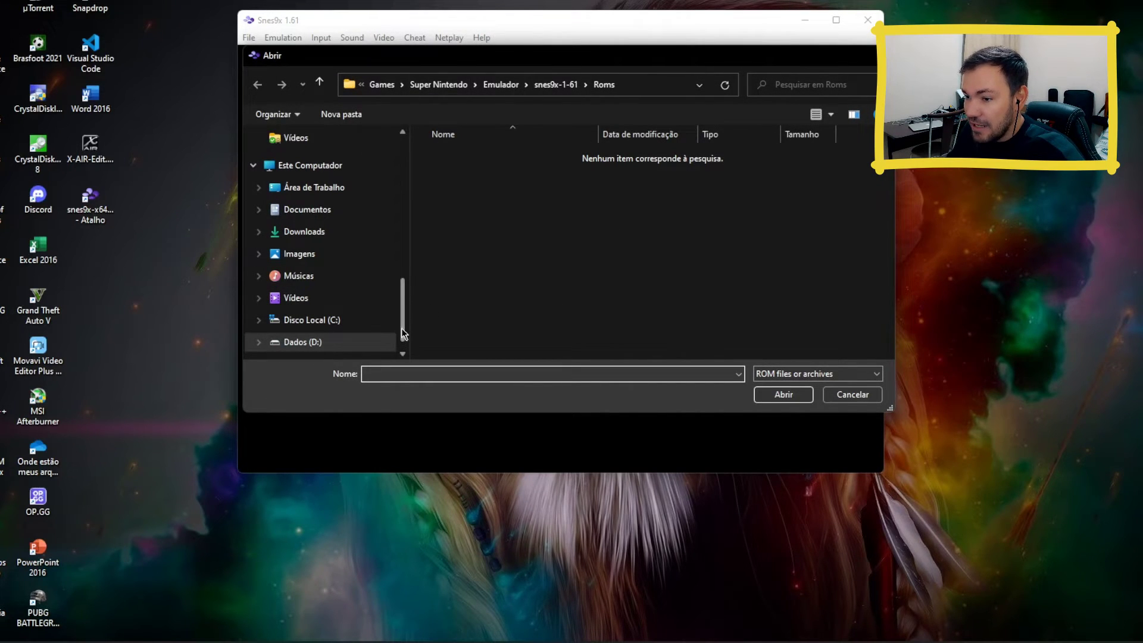
scroll(405, 342, down, 1)
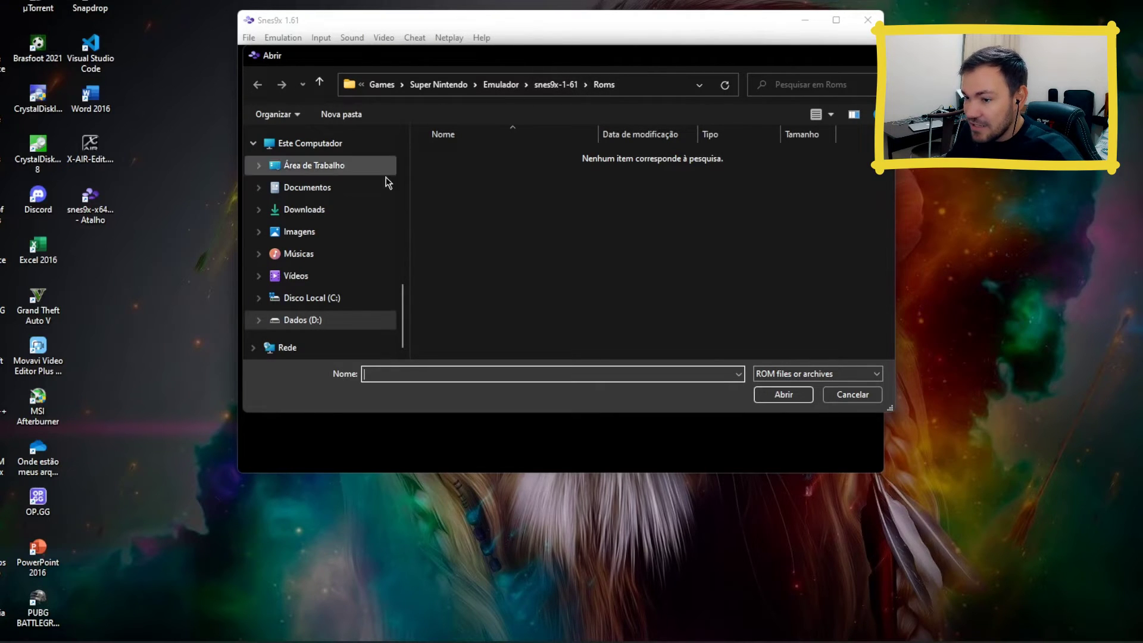
click(321, 322)
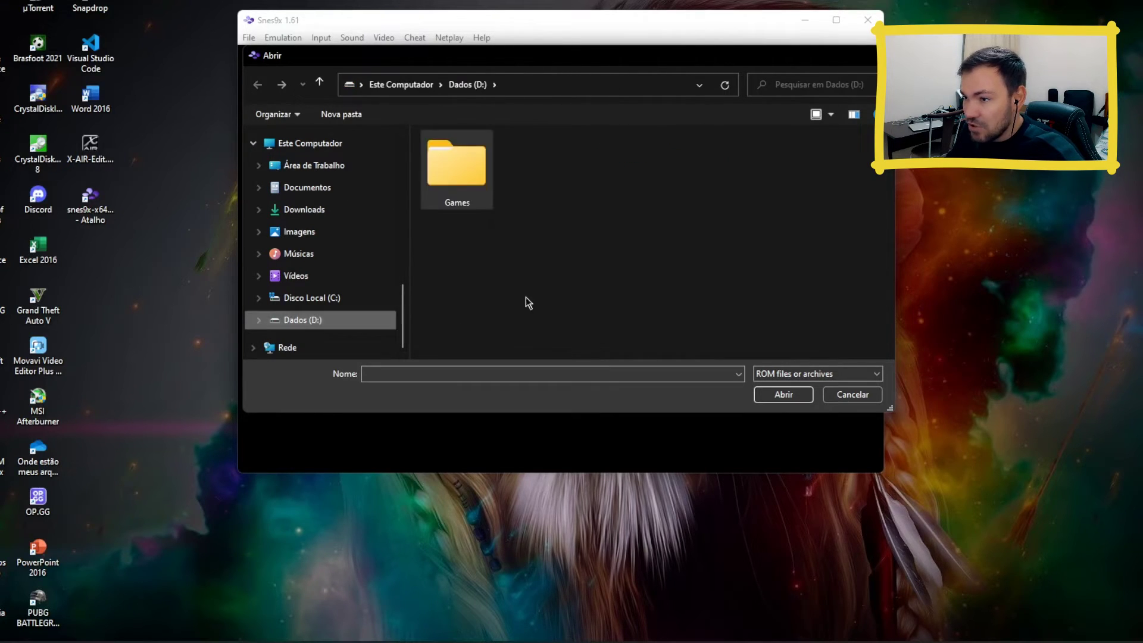
double_click(455, 167)
double_click(485, 199)
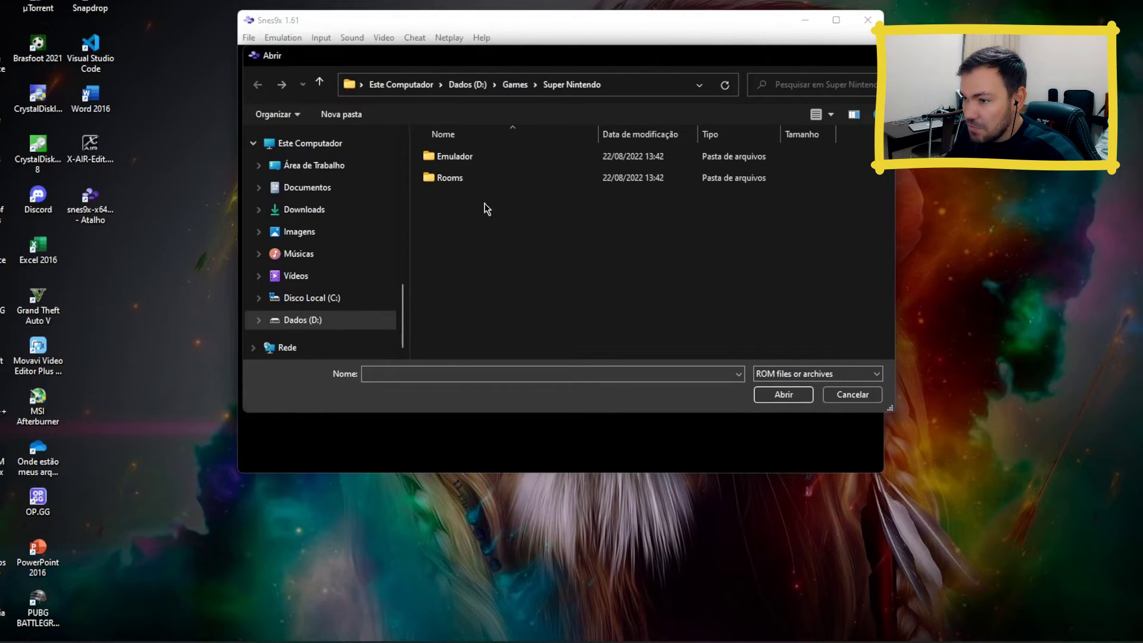
double_click(502, 156)
double_click(492, 156)
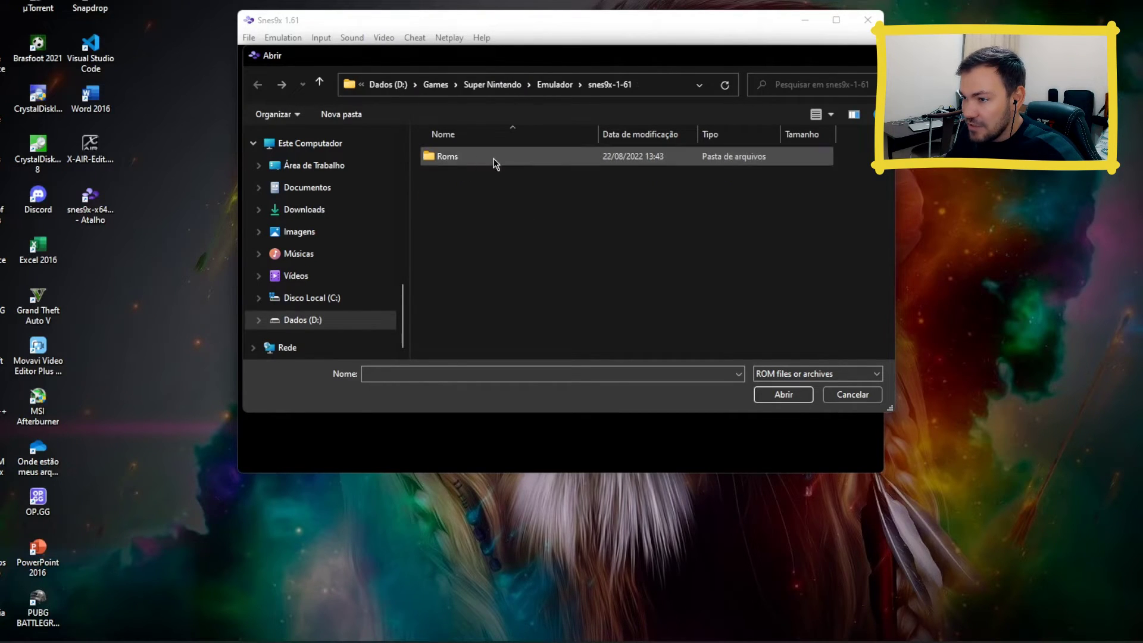
click(558, 90)
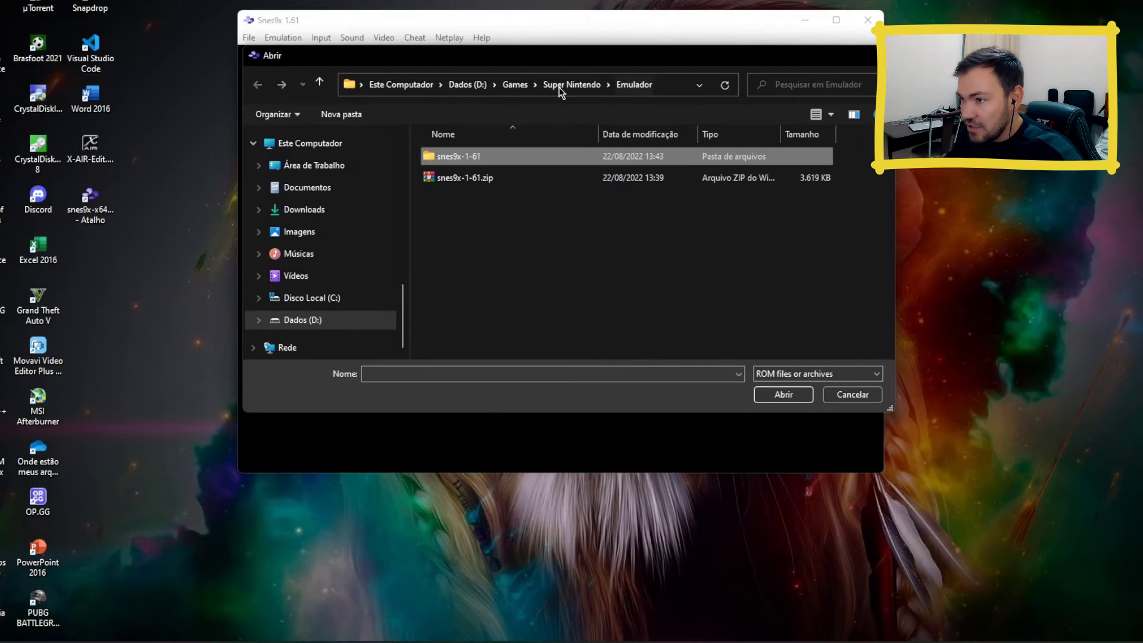
click(495, 87)
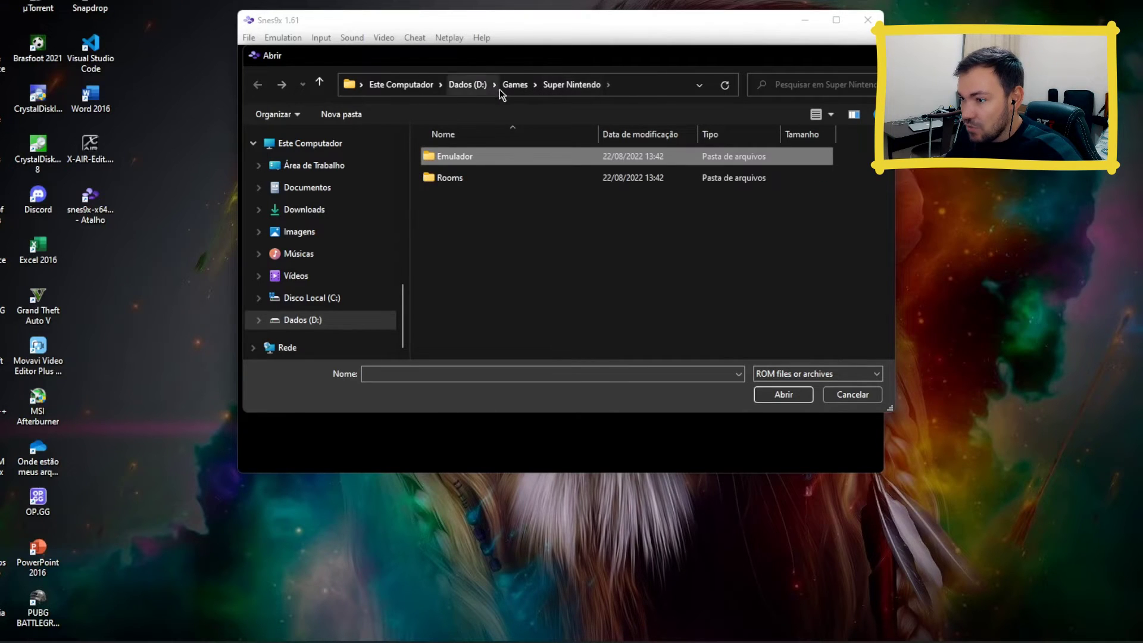
Load Donkey Kong Country (U) (V1.2) [!].smc from its extracted folder inside Rooms.
double_click(452, 178)
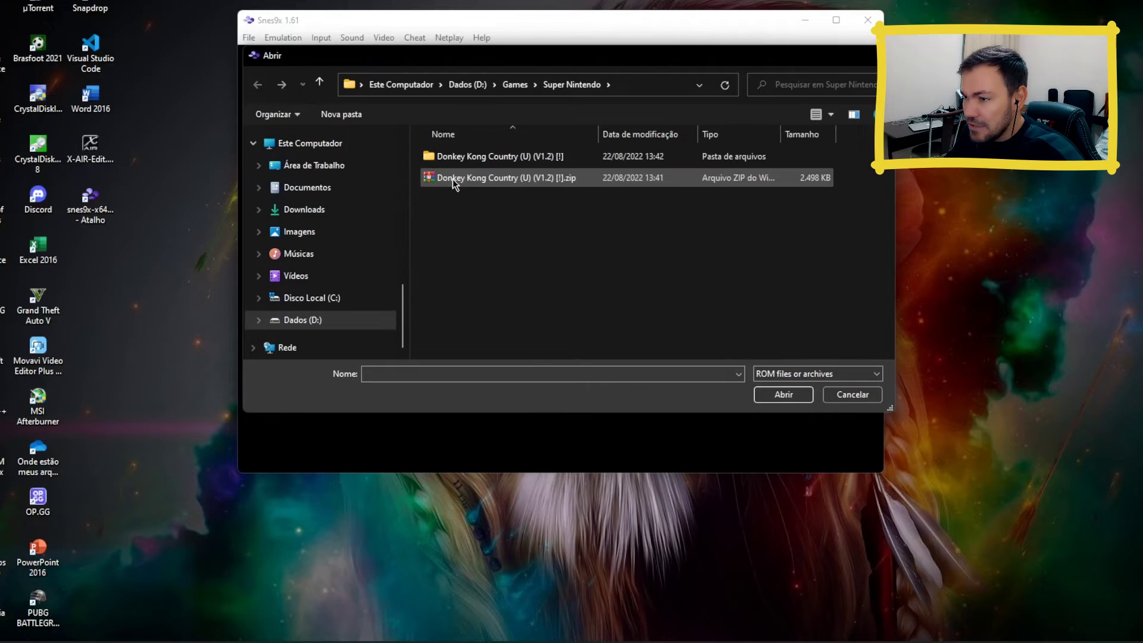
double_click(465, 157)
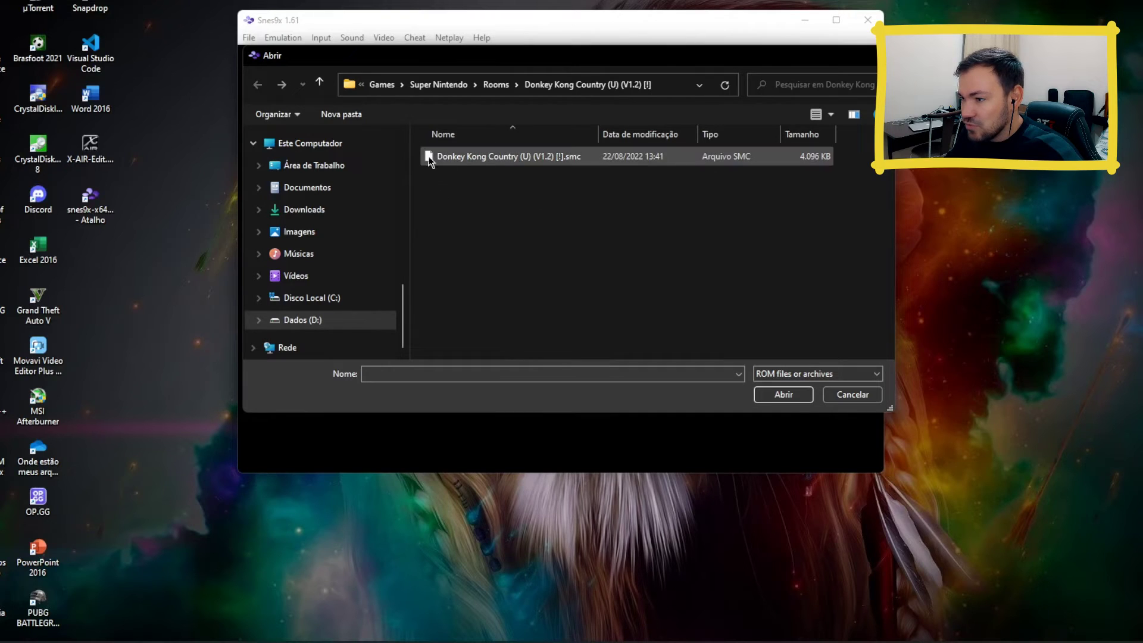
click(459, 154)
double_click(459, 155)
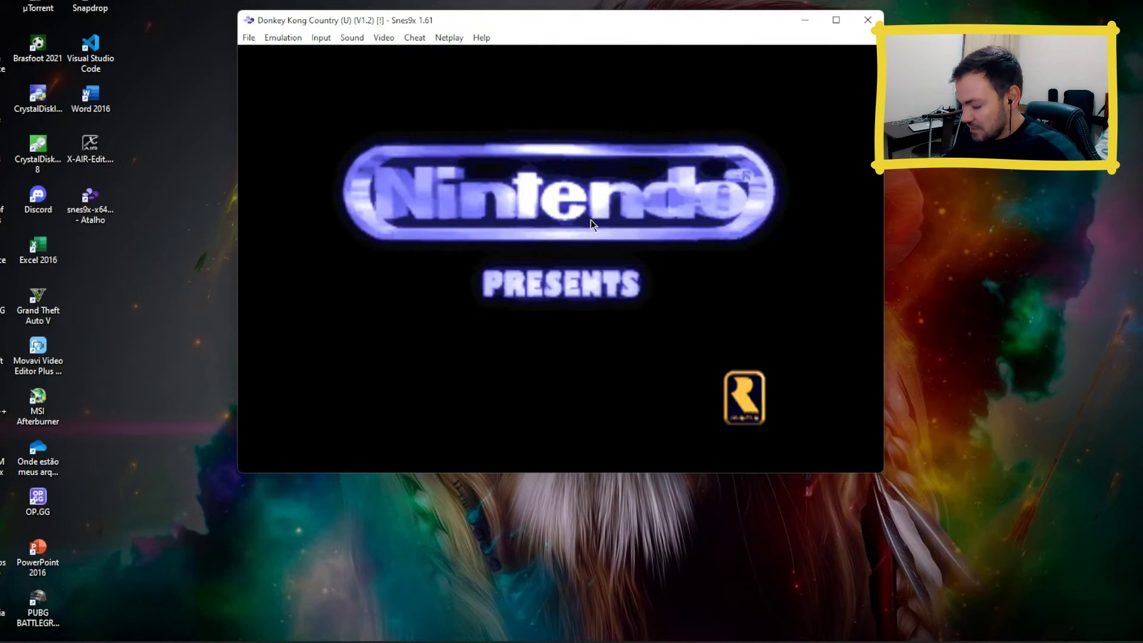
Open the input configuration and choose Joypad #1 as the controller to configure.
click(321, 38)
click(340, 49)
drag(526, 192, 515, 167)
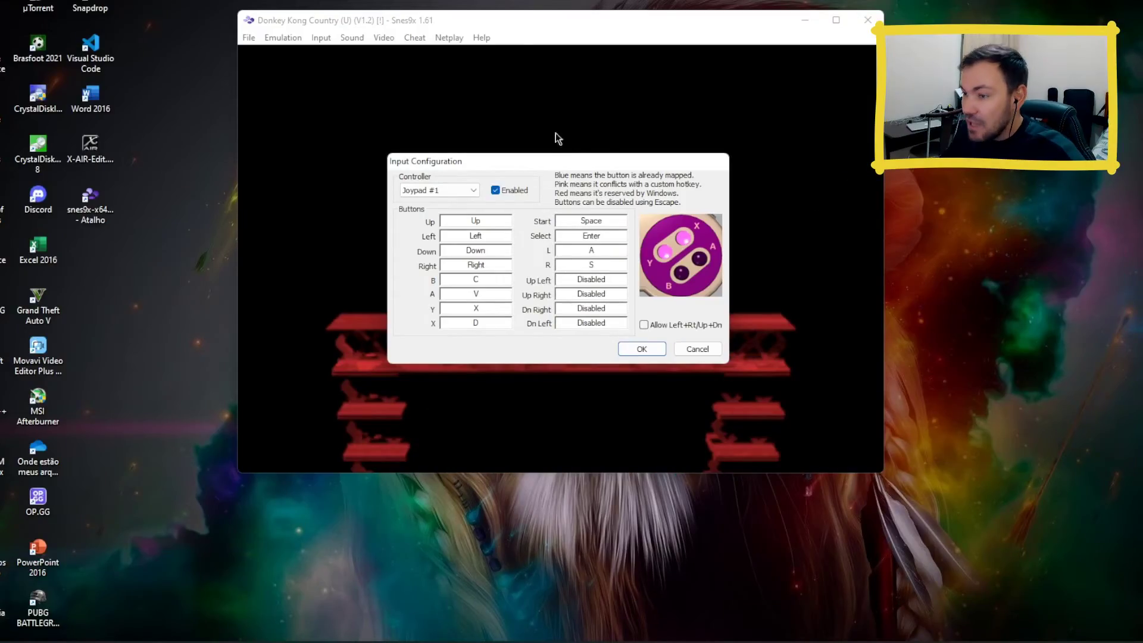
click(473, 191)
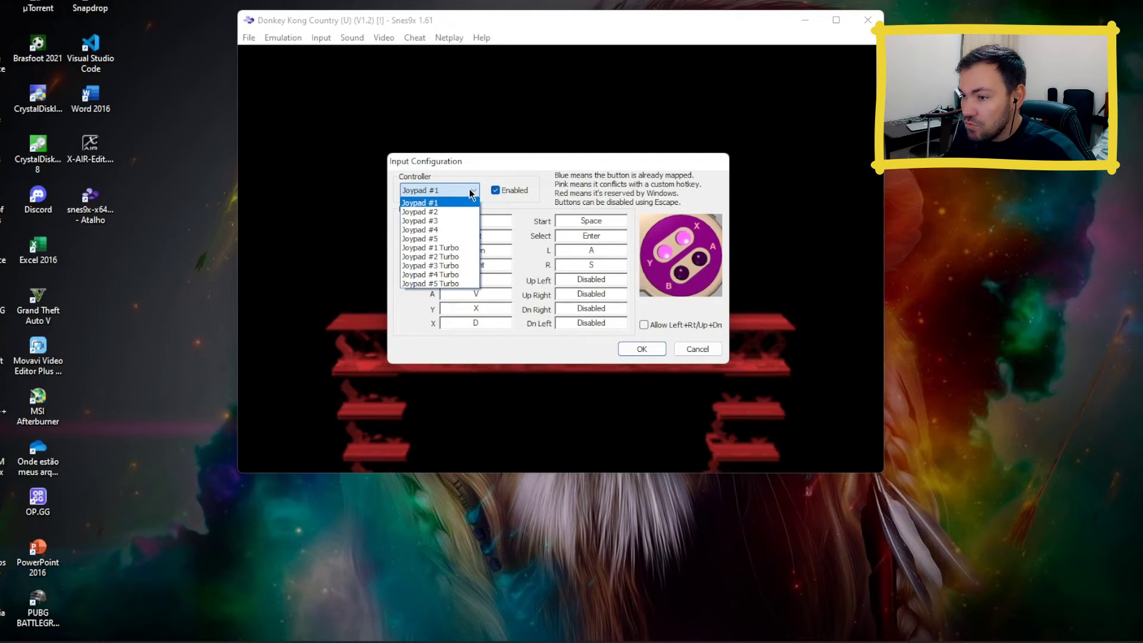
click(473, 190)
click(474, 190)
click(473, 191)
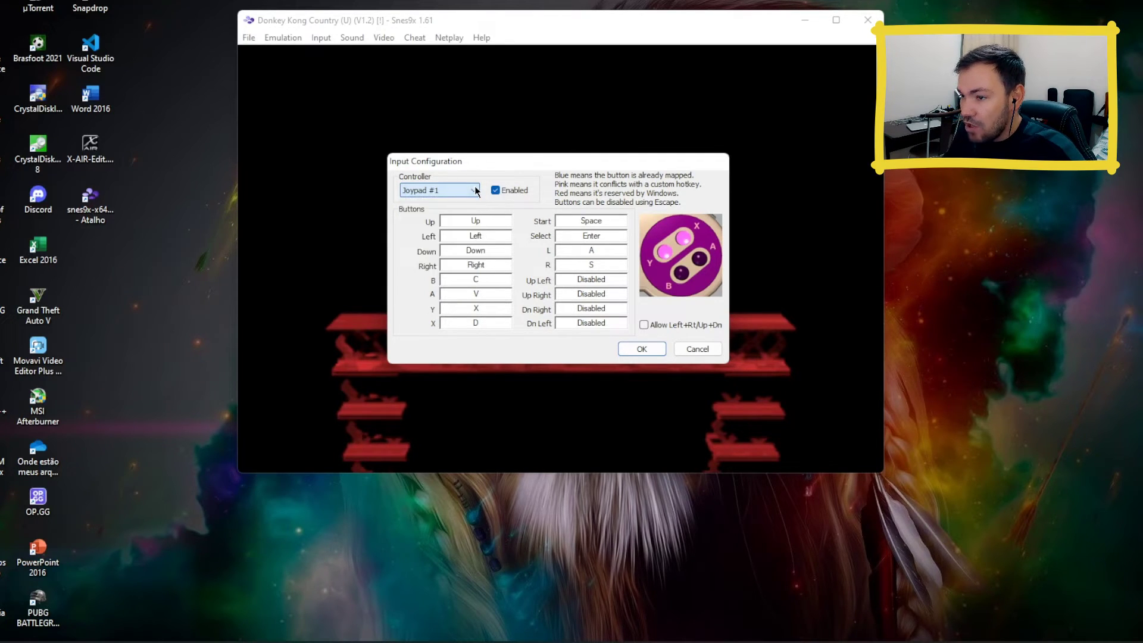
click(474, 190)
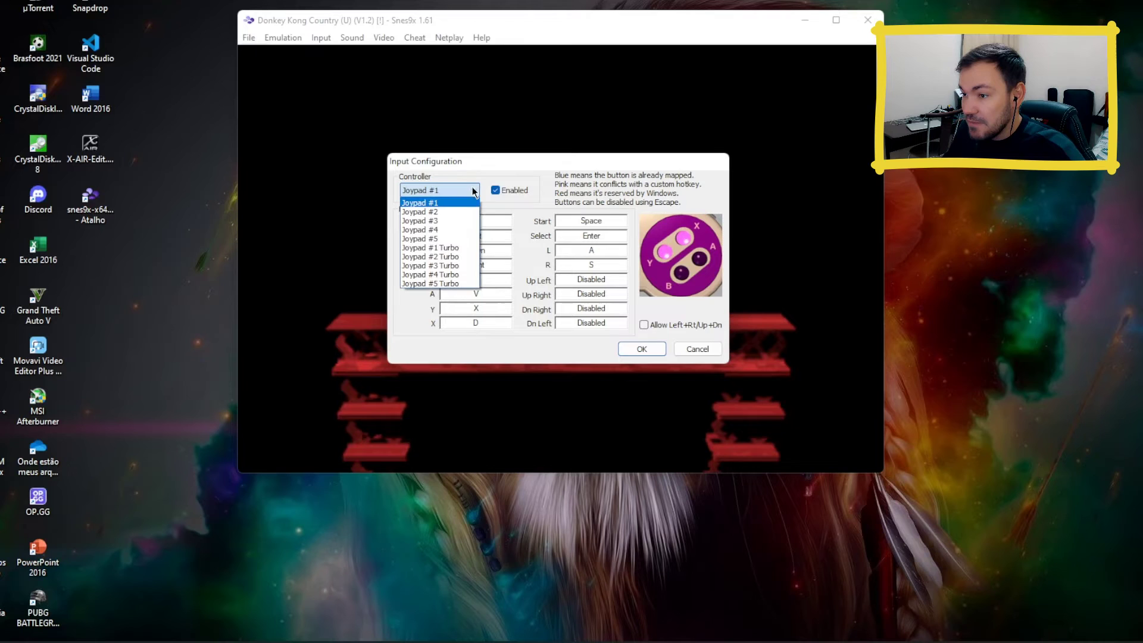
click(442, 204)
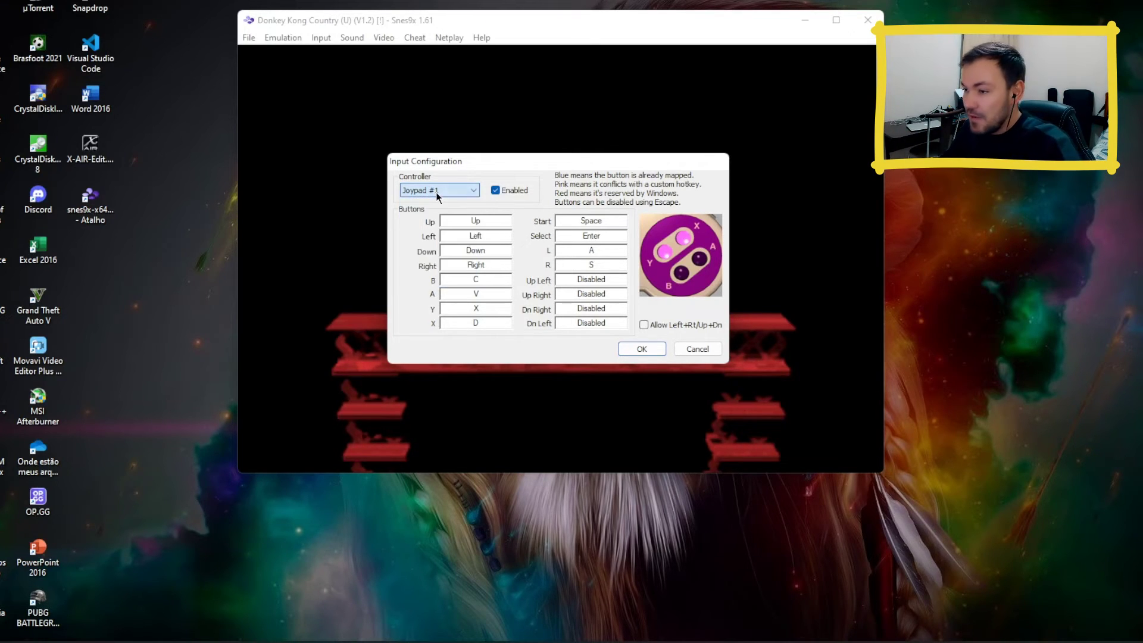
Map Joypad #1 to the gamepad's directions and buttons: B 2, A 1, Y 3, X 0, Start 9, Select 8, L 4, R 5; accept.
click(453, 185)
click(455, 185)
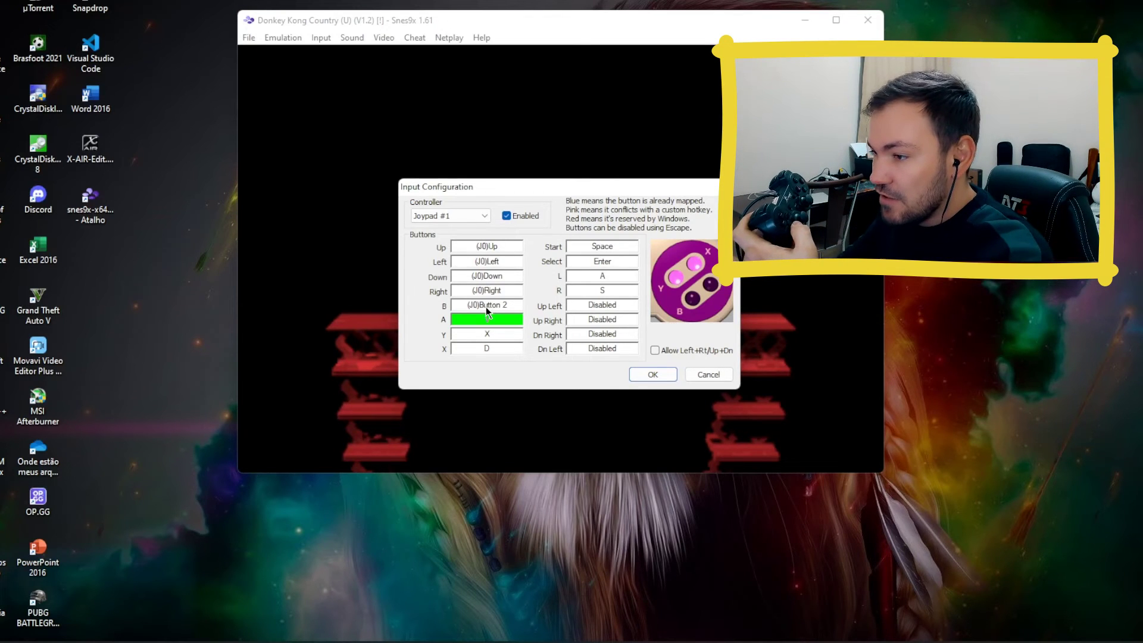
key(v)
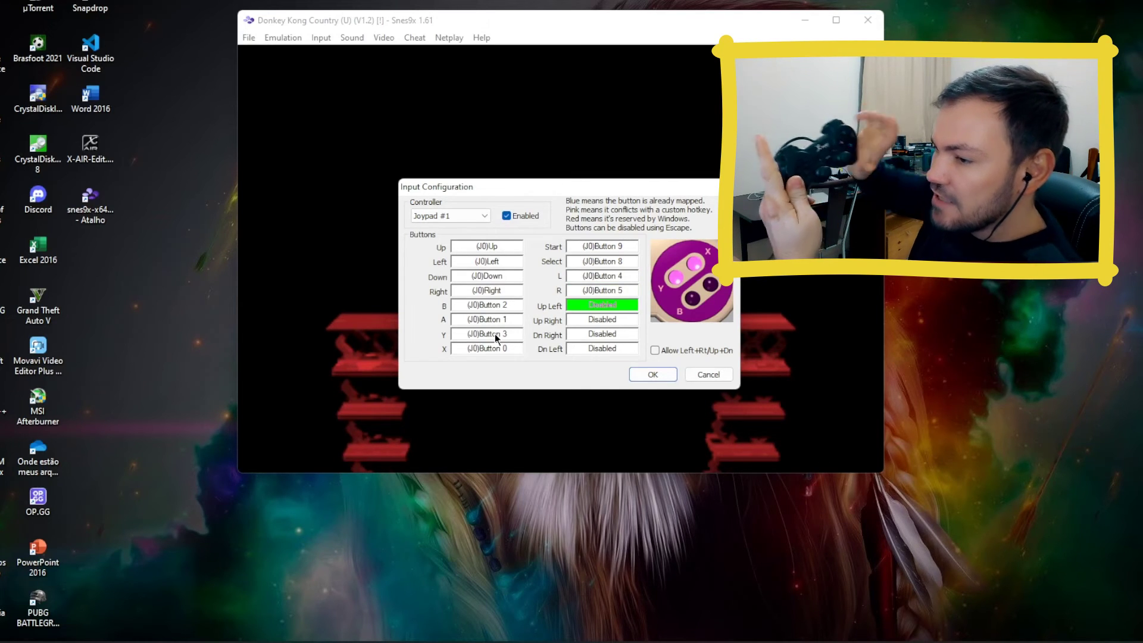
click(654, 375)
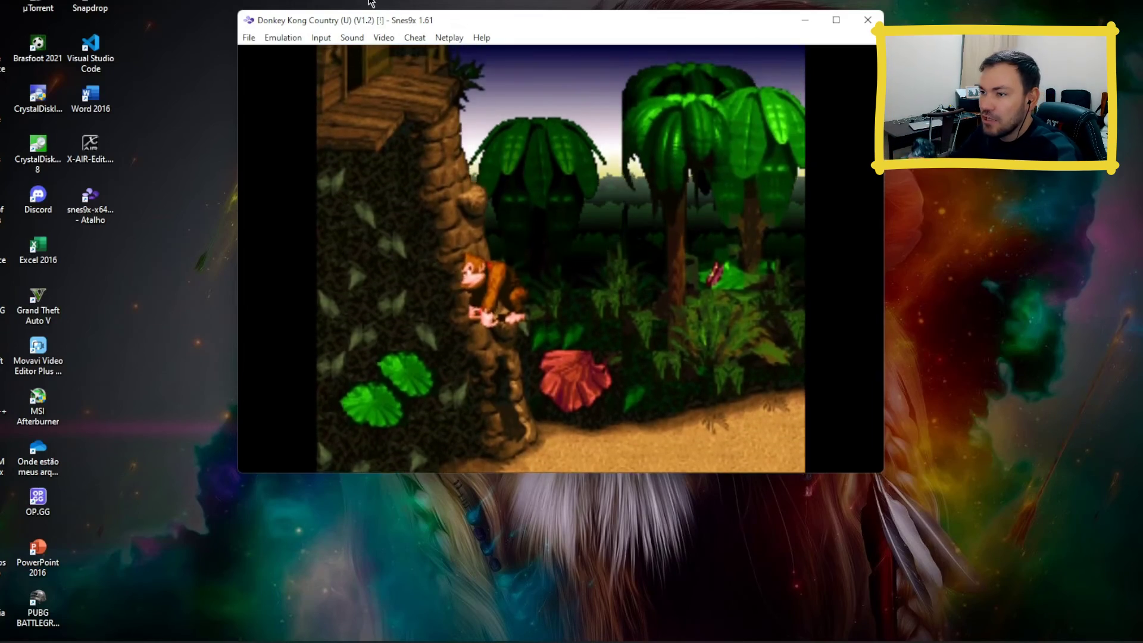
Switch the running Donkey Kong Country game to full screen.
key(alt+Return)
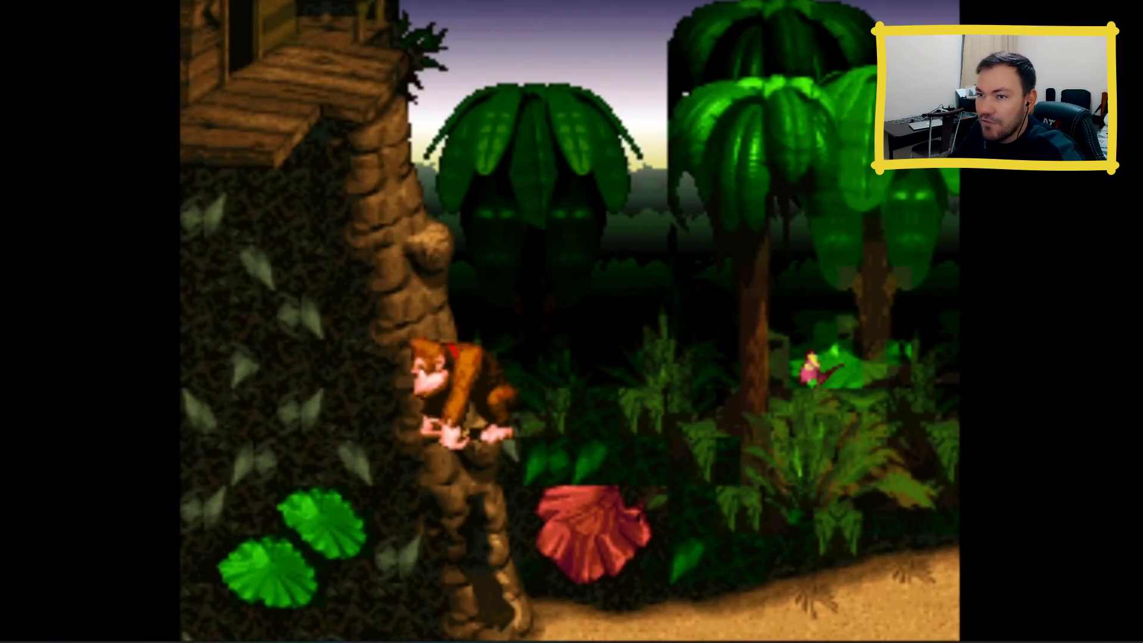